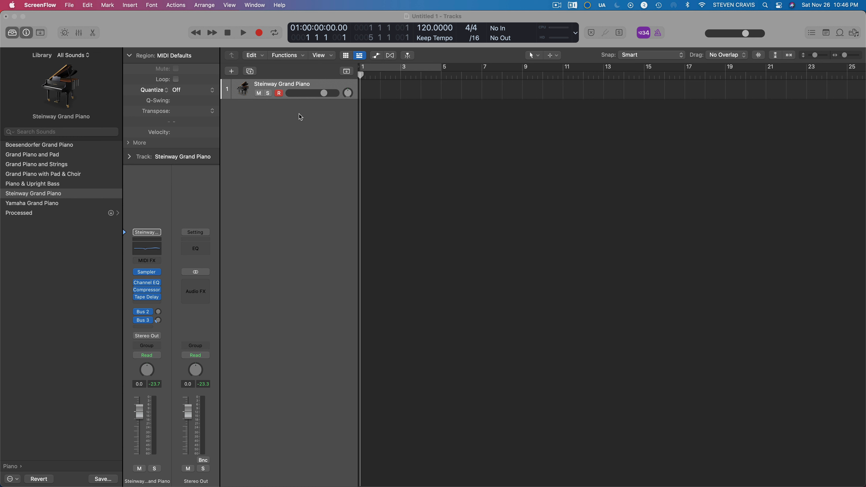
pyautogui.hscroll(1, 302, 228)
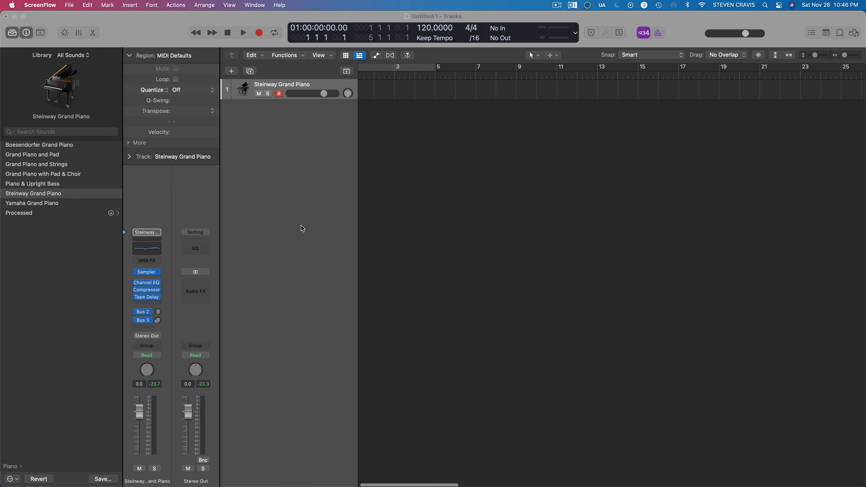
pyautogui.hscroll(1, 297, 220)
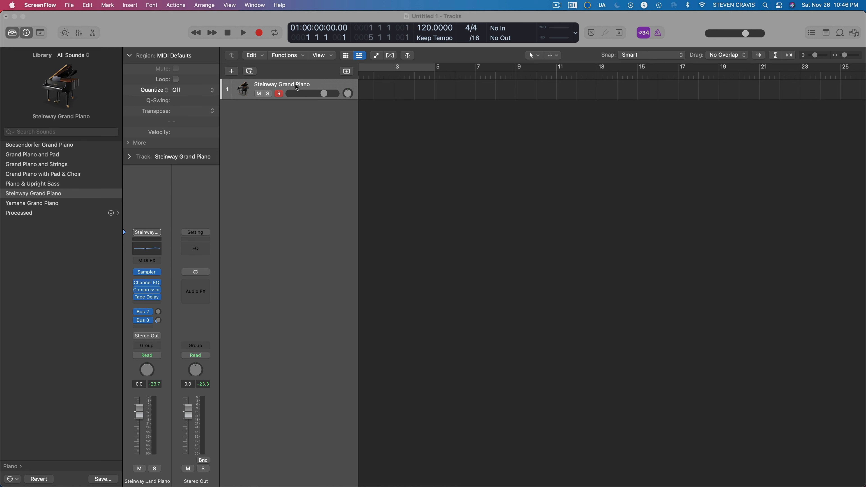
pyautogui.hscroll(1, 296, 87)
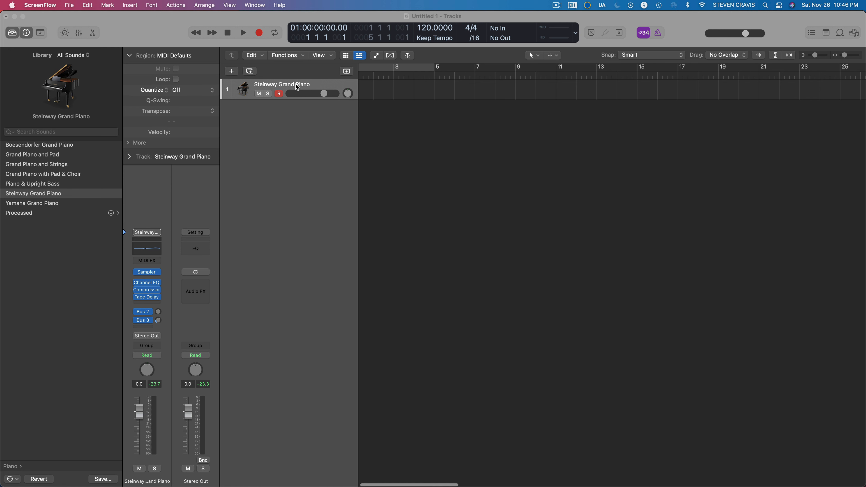
# Add one software instrument track with an empty channel strip and delete it again
pyautogui.click(231, 72)
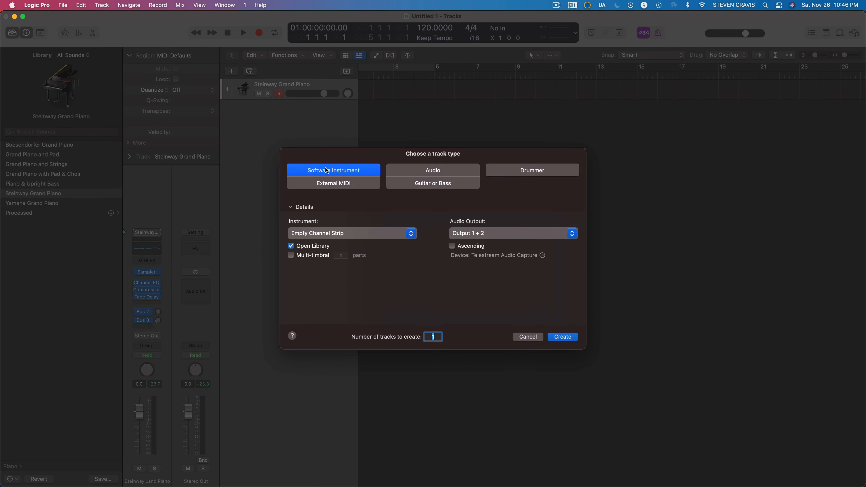
pyautogui.click(562, 337)
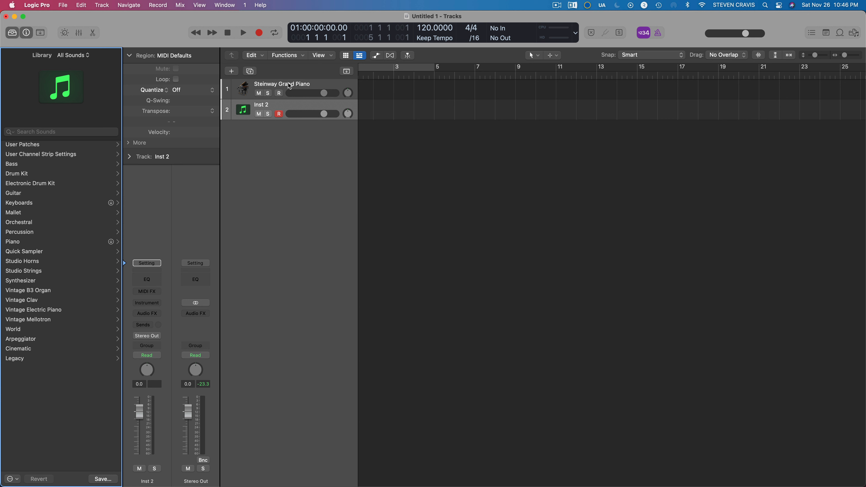
pyautogui.click(287, 107)
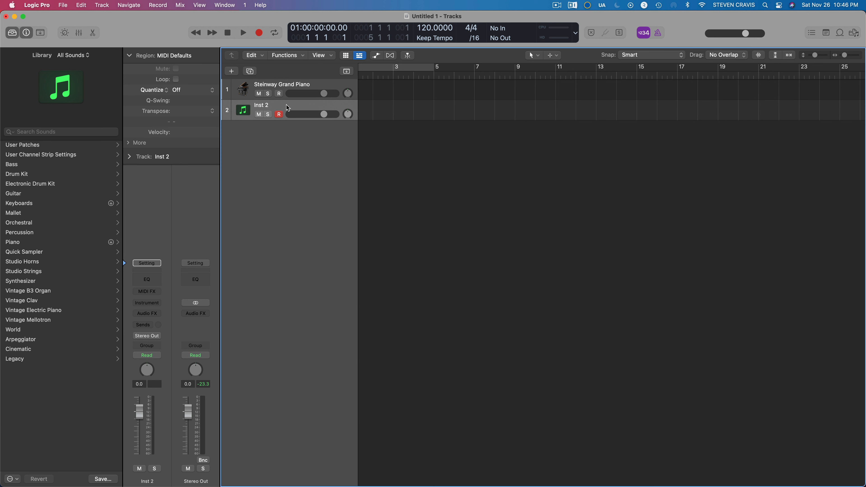
pyautogui.press('super+BackSpace')
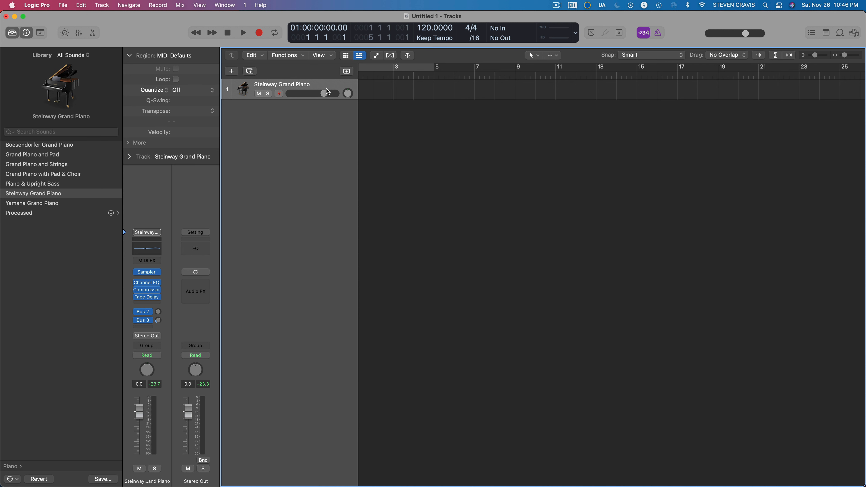
# Record a performance on the Steinway Grand Piano track and move the recorded region to start at bar 1
pyautogui.hscroll(-1, 314, 77)
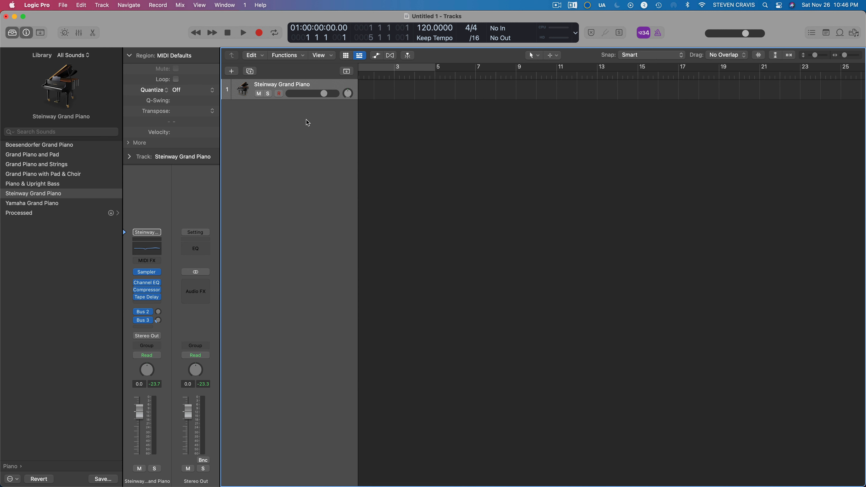
pyautogui.hscroll(1, 307, 122)
pyautogui.hscroll(1, 308, 122)
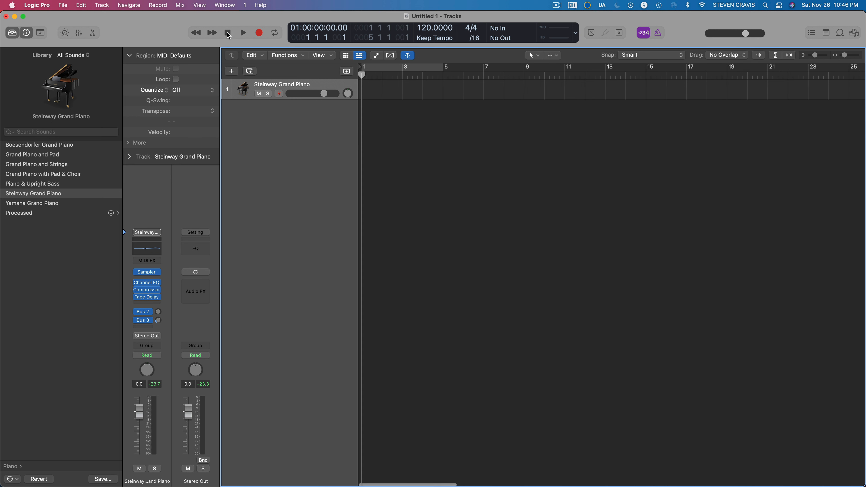
pyautogui.press('r')
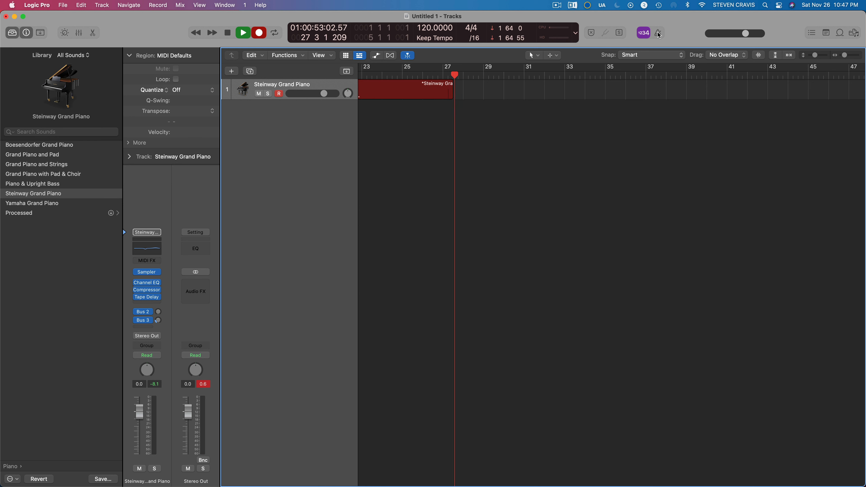
pyautogui.press('space')
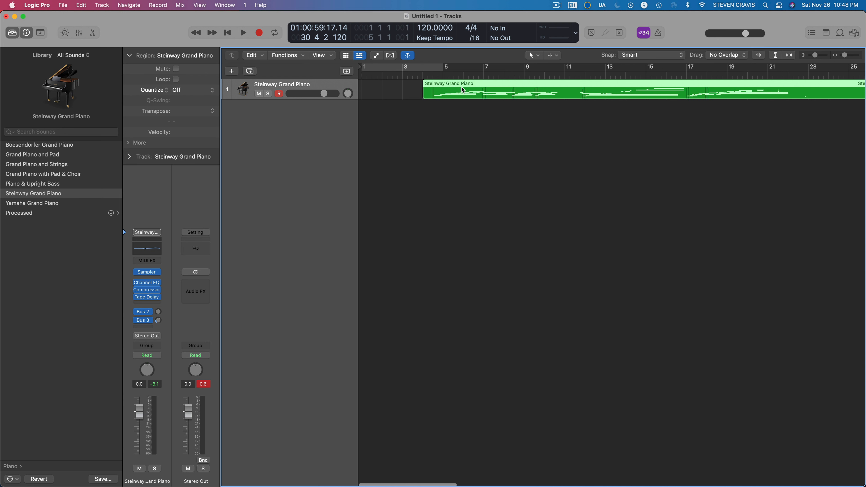
pyautogui.moveTo(463, 89); pyautogui.dragTo(403, 89)
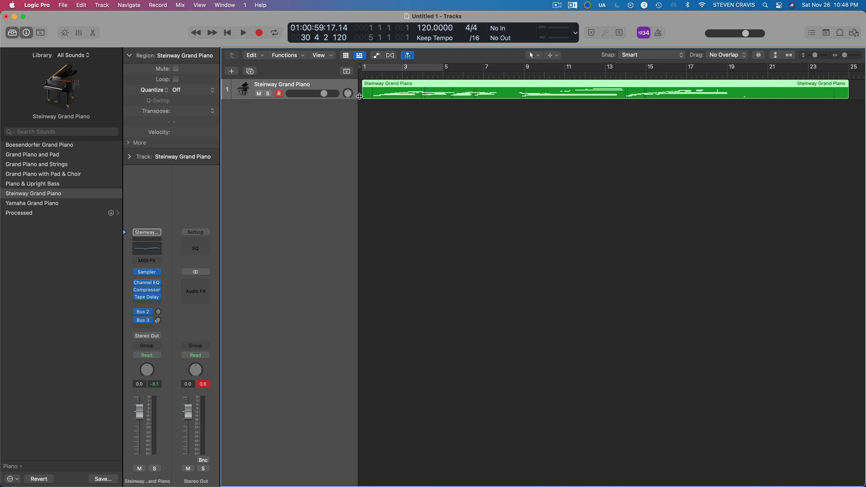
# Insert a stereo Match EQ after the Tape Delay on the Steinway Grand Piano channel strip
pyautogui.moveTo(150, 284)
pyautogui.click(157, 303)
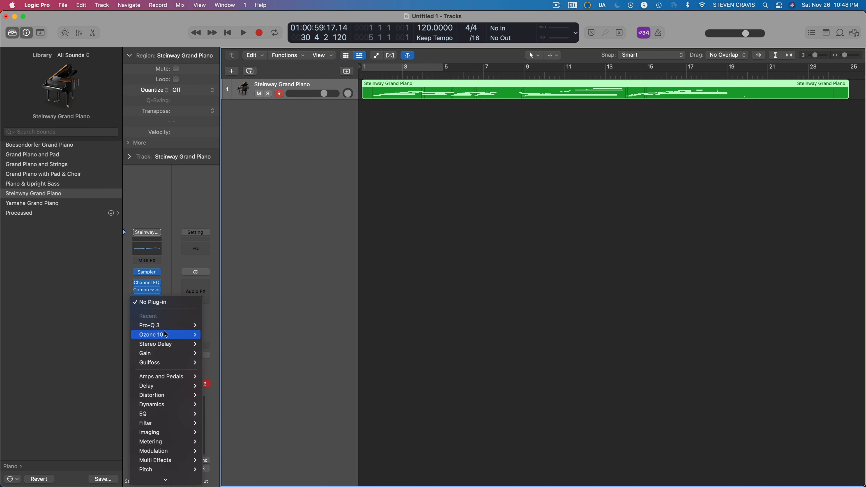
pyautogui.moveTo(169, 325)
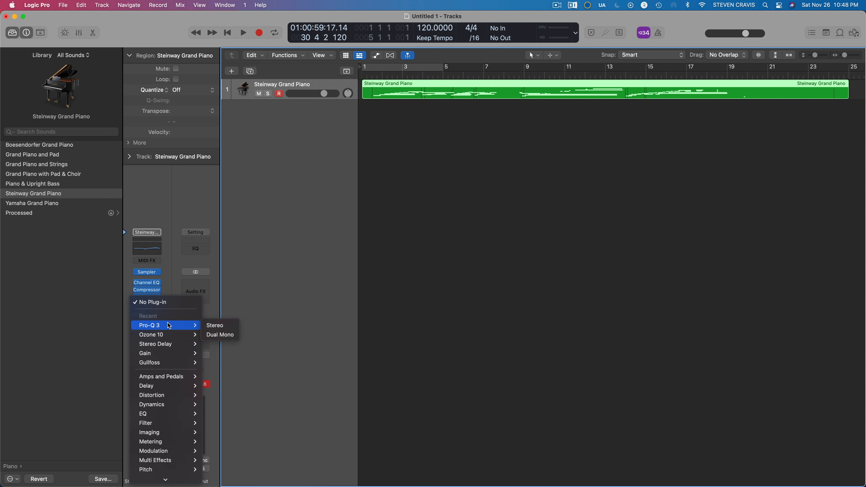
pyautogui.moveTo(152, 414)
pyautogui.moveTo(215, 432)
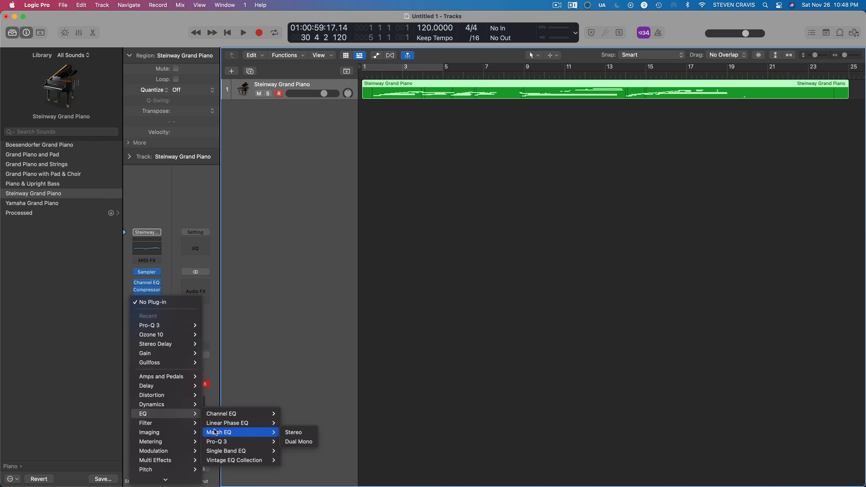
pyautogui.click(293, 432)
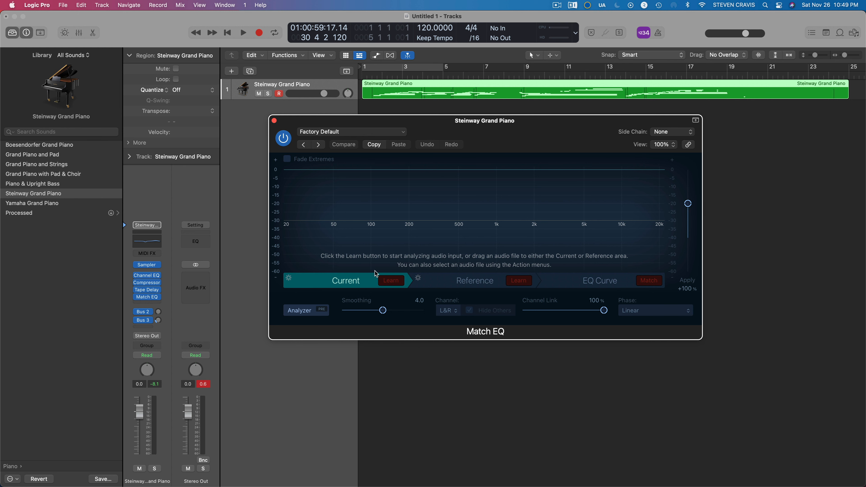
# Have Match EQ learn the Current spectrum while the piano region plays, ending playback and learning near bar 23
pyautogui.click(387, 284)
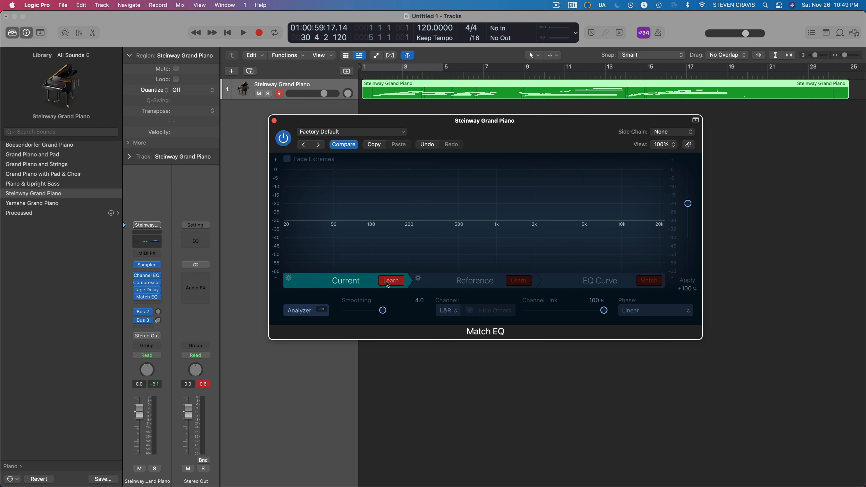
pyautogui.click(244, 34)
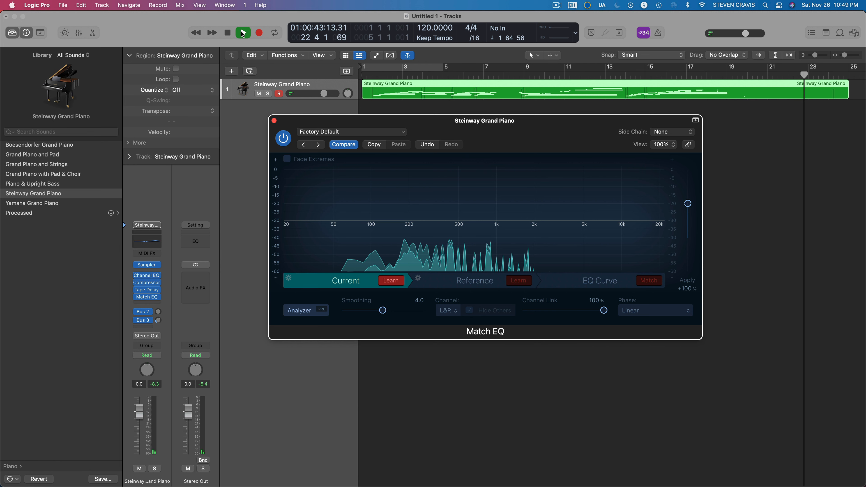
pyautogui.click(231, 34)
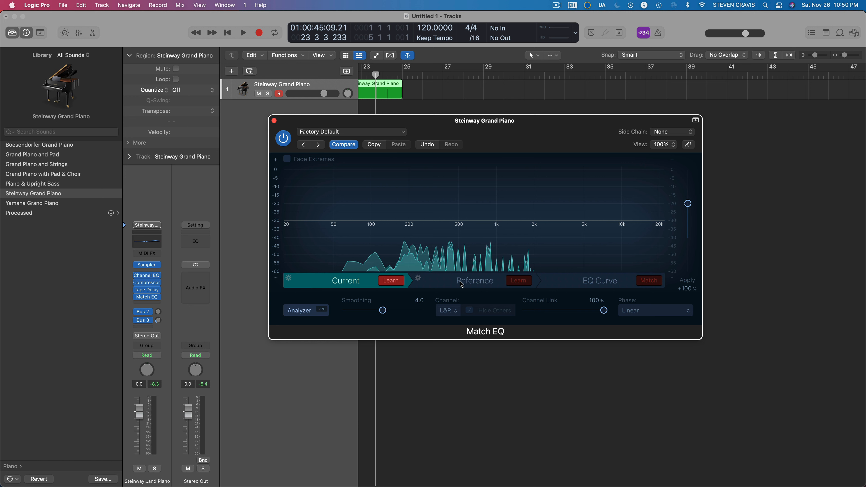
pyautogui.click(392, 281)
# Have Match EQ learn its Reference spectrum from "03 2 Impromptus, Op. 14_ No. 2 in F-Sharp Minor.m4a" in the Finder
pyautogui.click(476, 279)
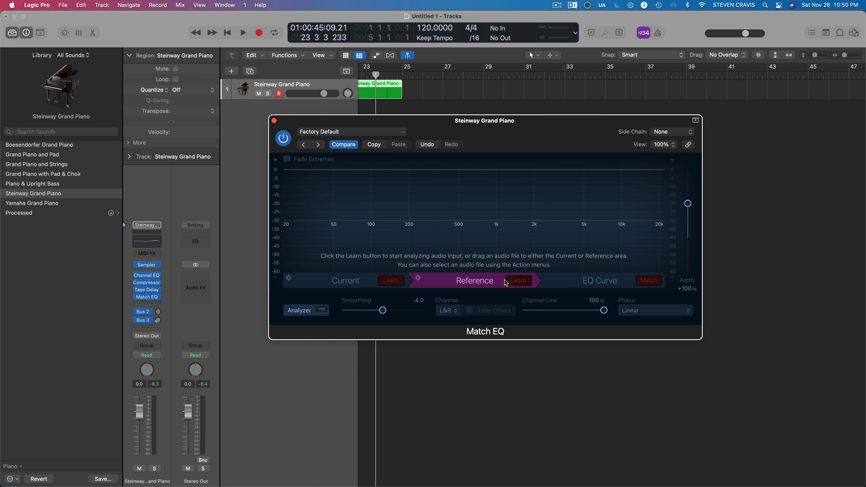
pyautogui.click(520, 281)
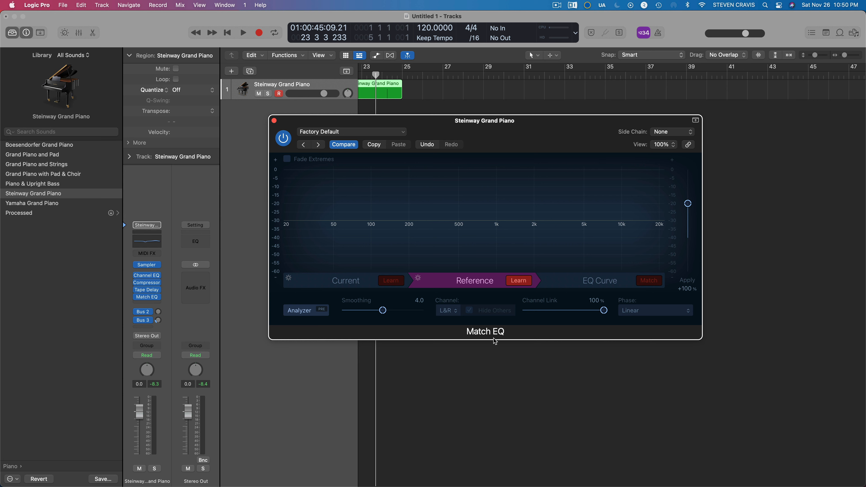
pyautogui.press('super+Tab')
pyautogui.press('super+Tab')
pyautogui.press('super+Tab')
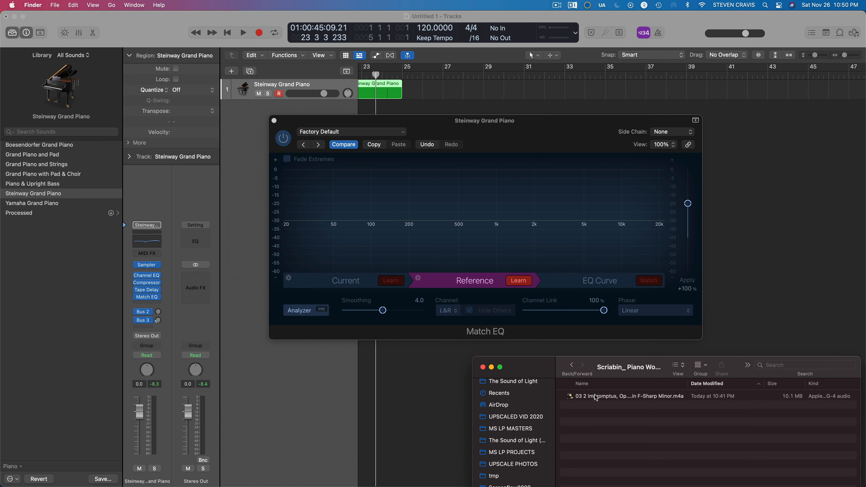
pyautogui.click(595, 397)
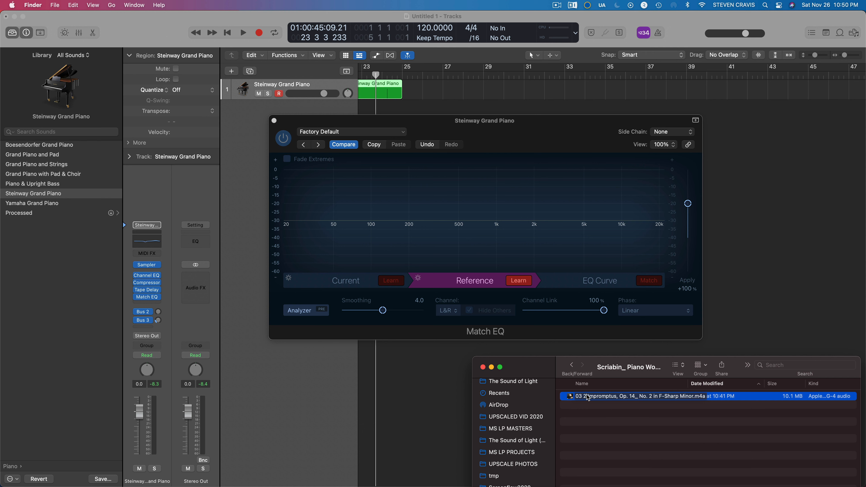
pyautogui.press('super+Tab')
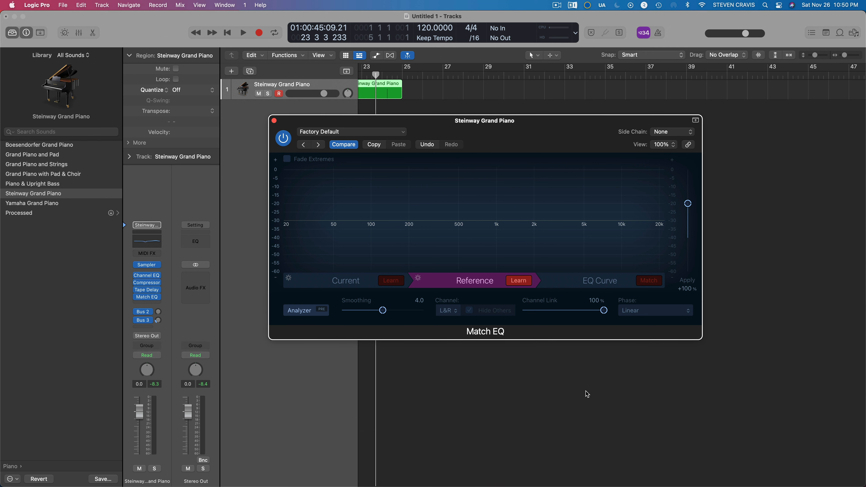
pyautogui.press('super+Tab')
pyautogui.press('super+Tab')
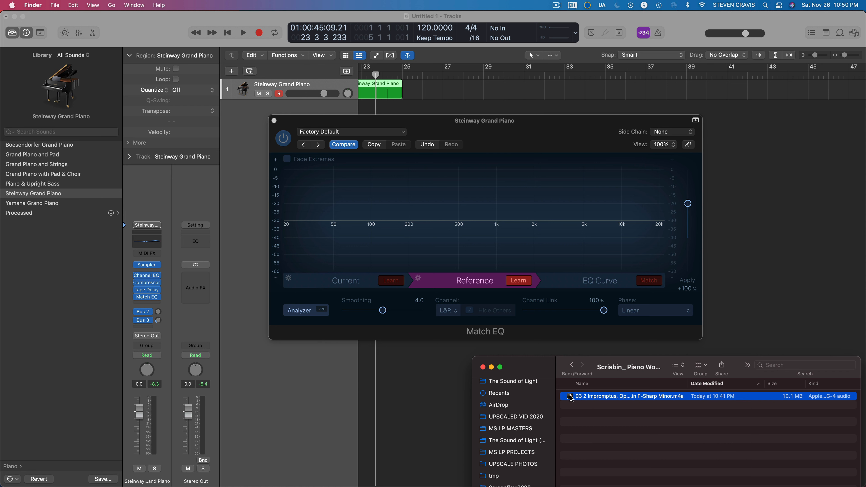
pyautogui.moveTo(572, 398); pyautogui.dragTo(493, 249)
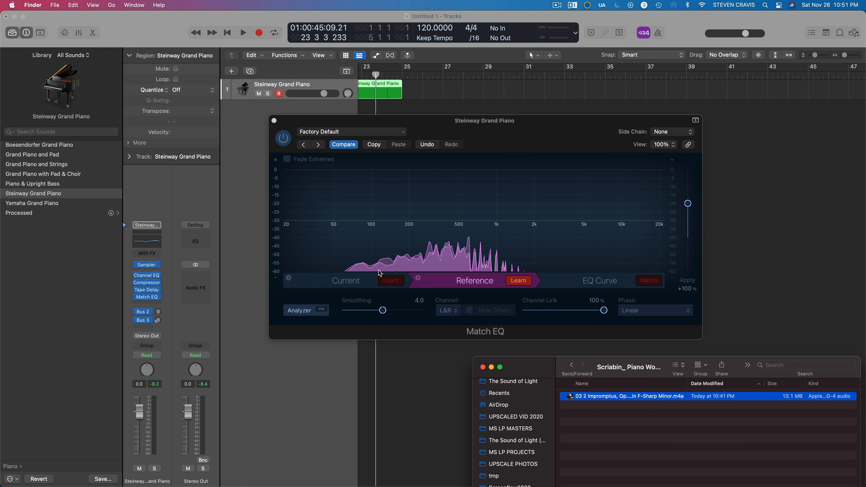
pyautogui.click(520, 284)
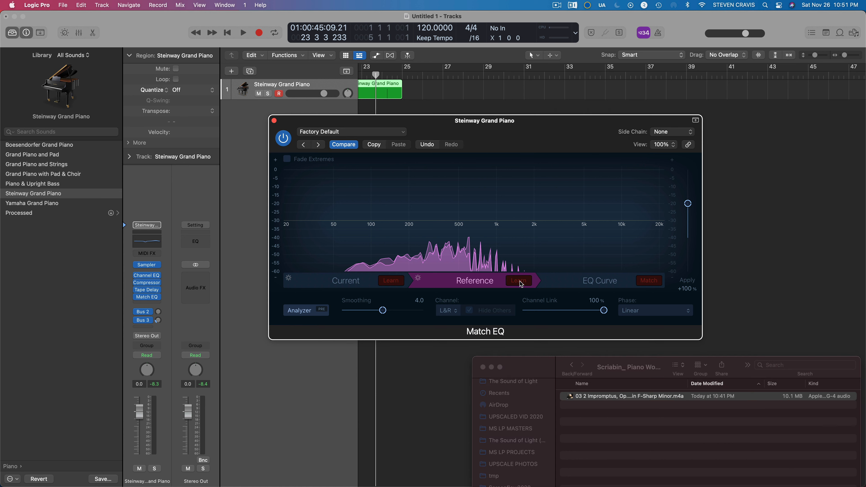
# Compare the Current and Reference spectra in Match EQ and view the EQ Curve
pyautogui.click(362, 283)
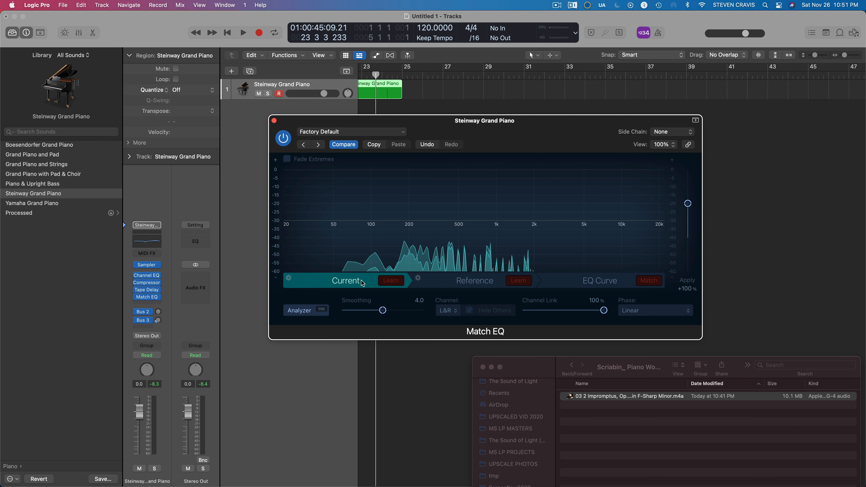
pyautogui.click(477, 282)
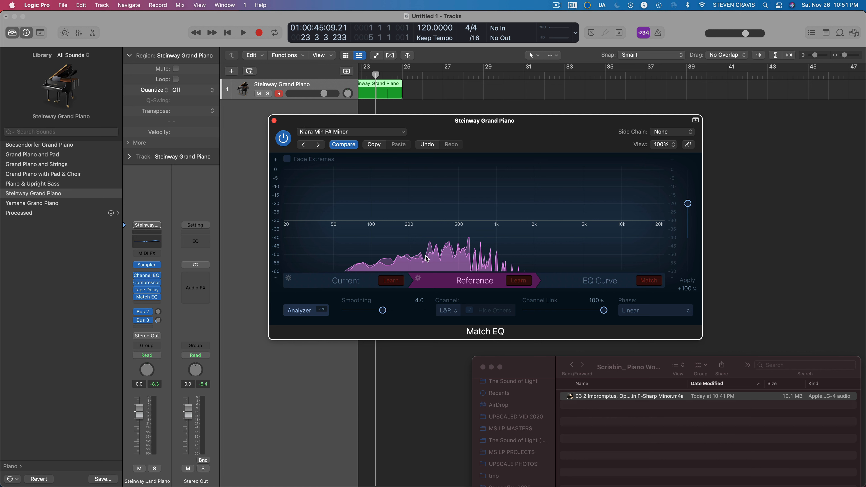
pyautogui.click(351, 281)
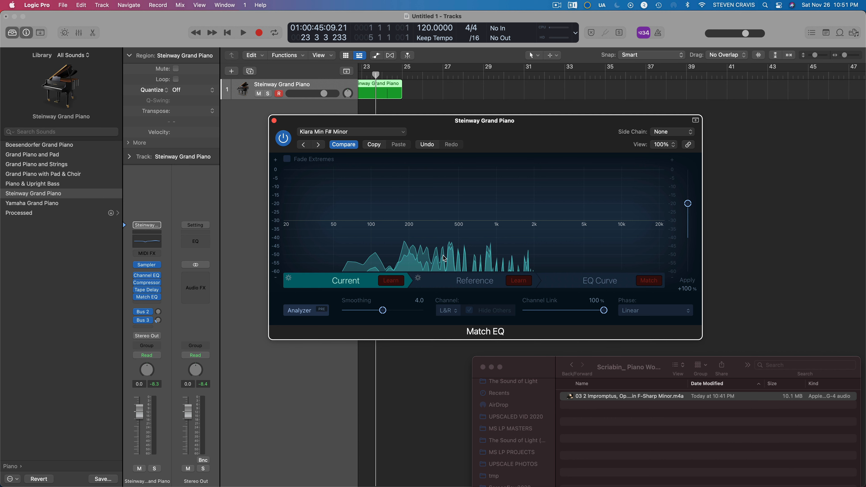
pyautogui.click(454, 278)
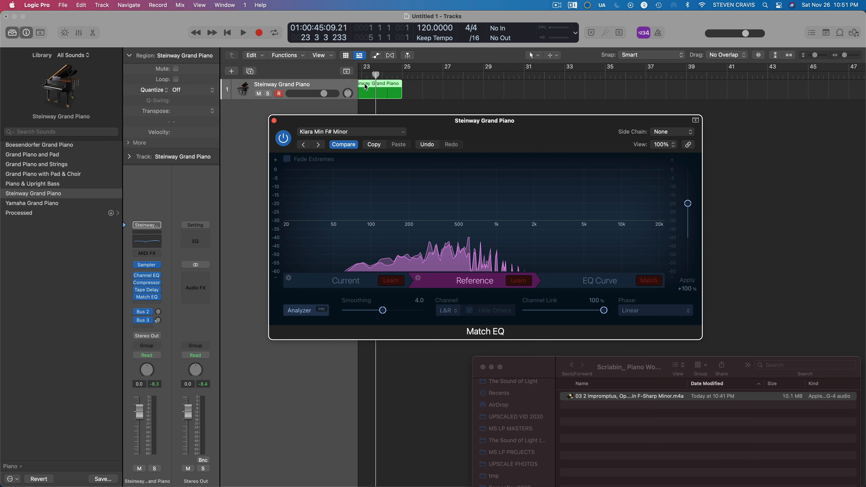
pyautogui.hscroll(-5, 365, 90)
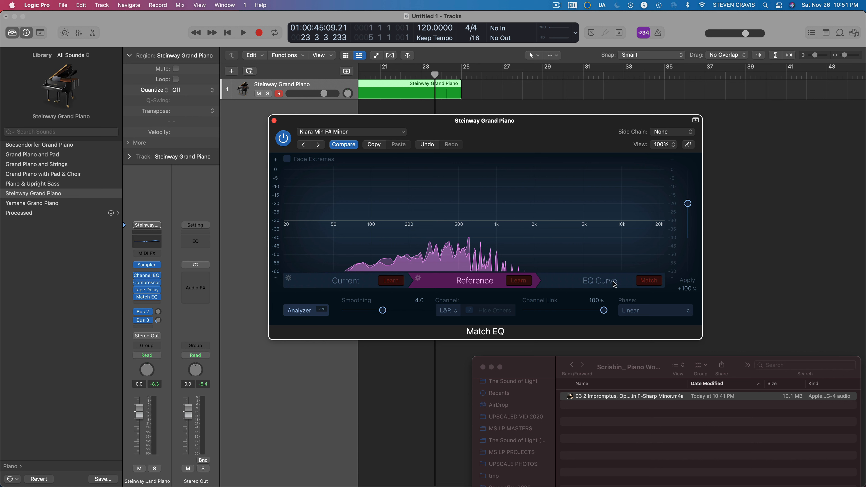
pyautogui.click(608, 281)
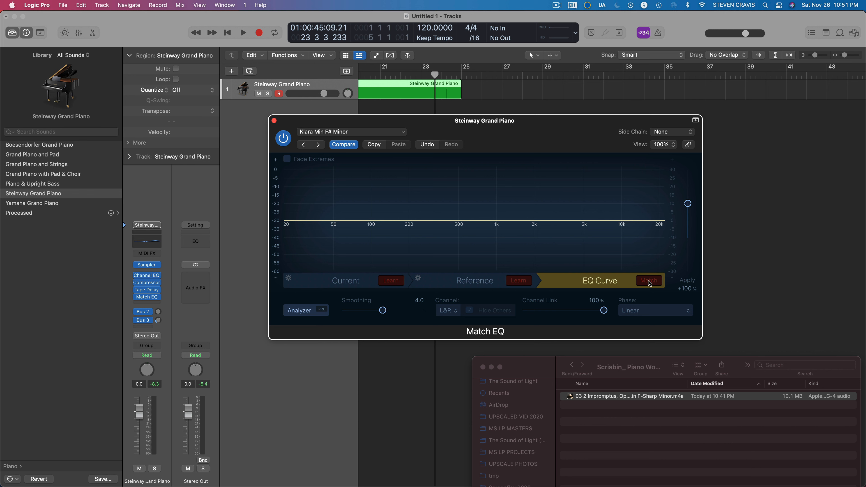
pyautogui.click(483, 286)
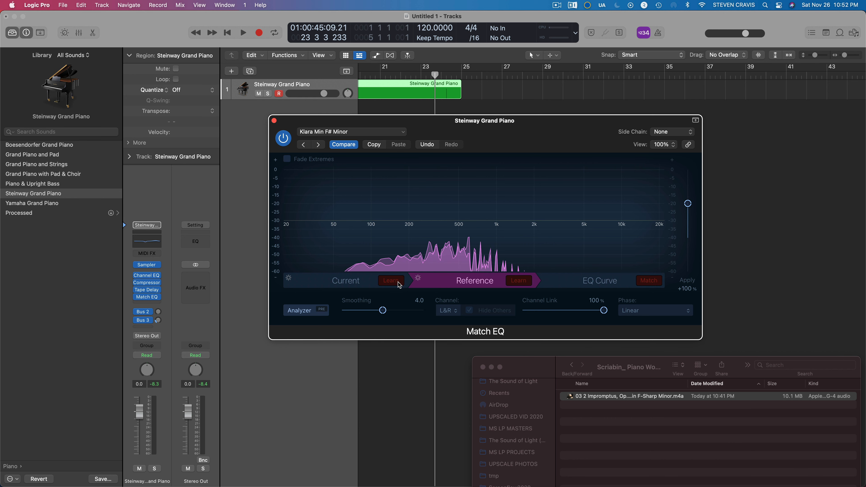
pyautogui.click(360, 285)
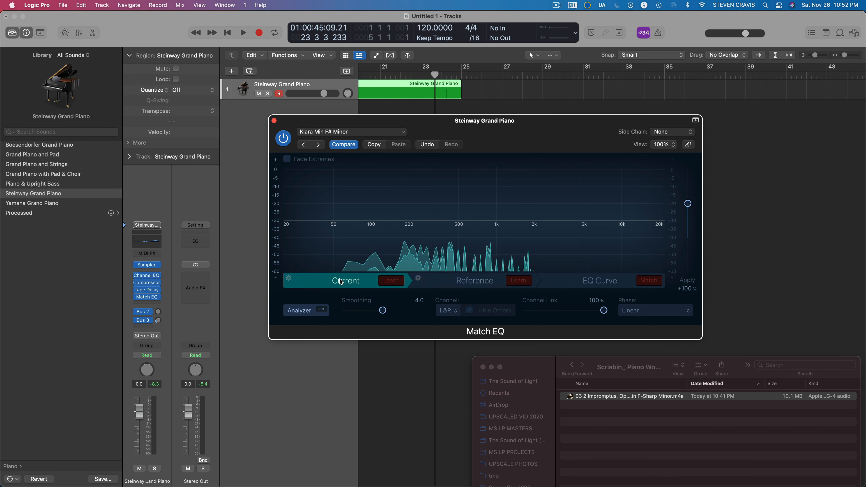
# Check the Current spectrum in Match EQ and generate the matching EQ Curve from the learned spectra
pyautogui.click(608, 284)
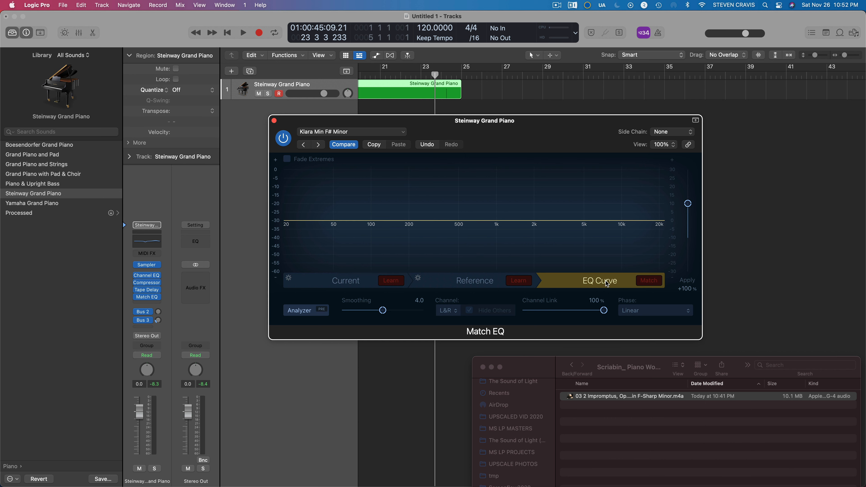
pyautogui.click(316, 280)
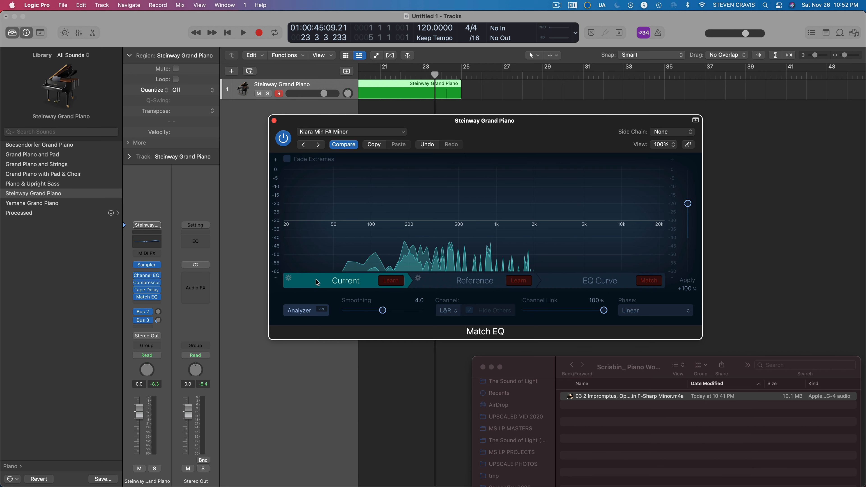
pyautogui.click(581, 281)
pyautogui.click(647, 281)
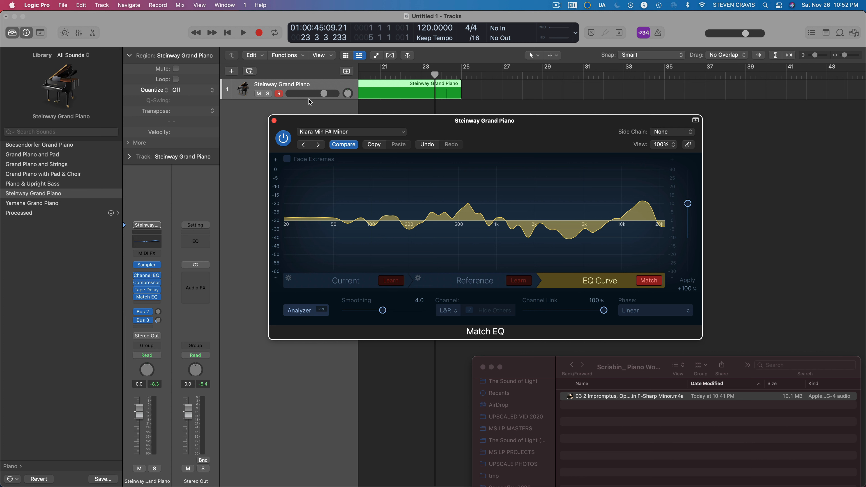
# Audition the piano region from the start with Match EQ enabled and bypassed, stopping with the plug-in bypassed
pyautogui.click(235, 33)
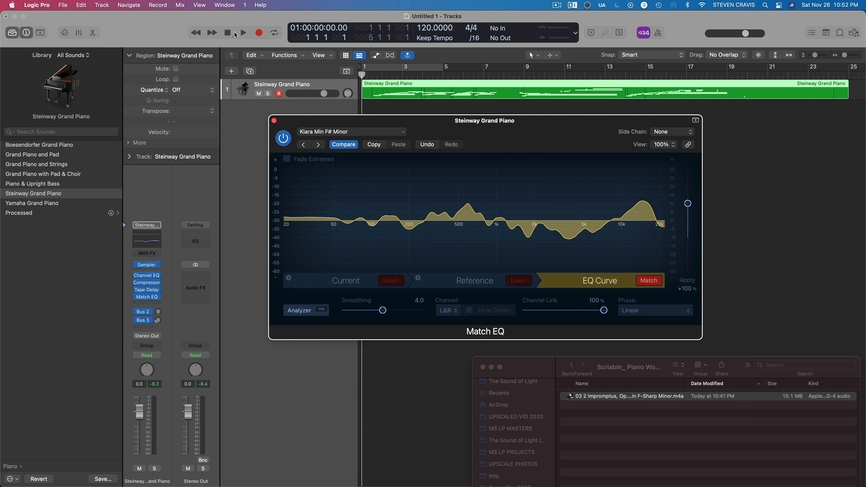
pyautogui.click(243, 33)
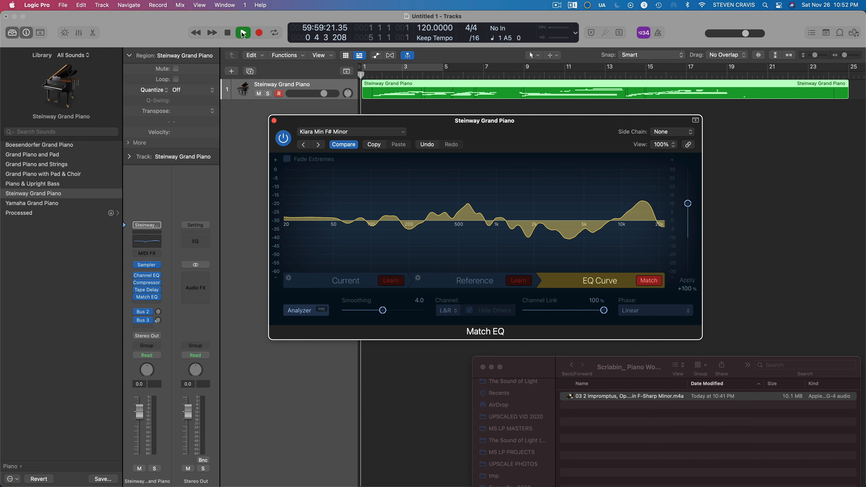
pyautogui.click(228, 33)
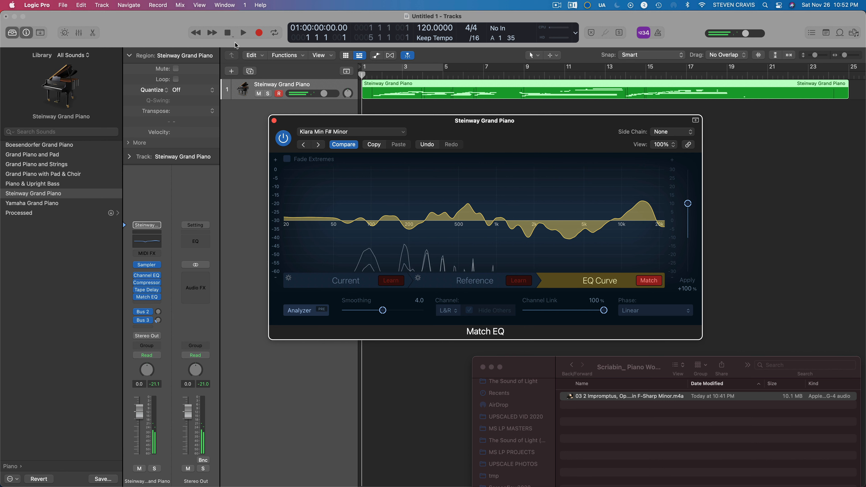
pyautogui.click(283, 135)
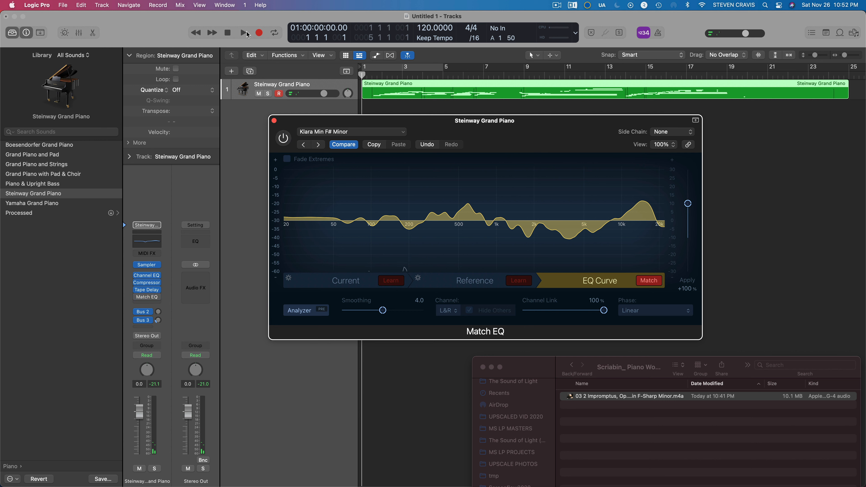
pyautogui.press('space')
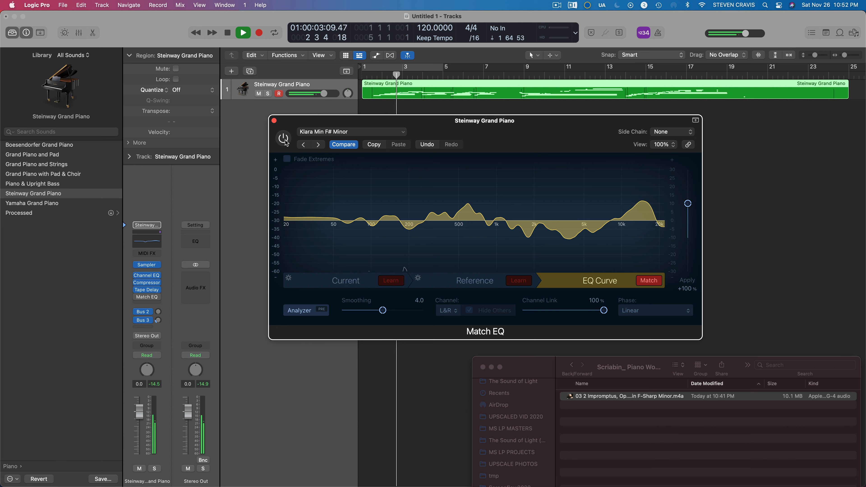
pyautogui.click(226, 33)
pyautogui.click(283, 138)
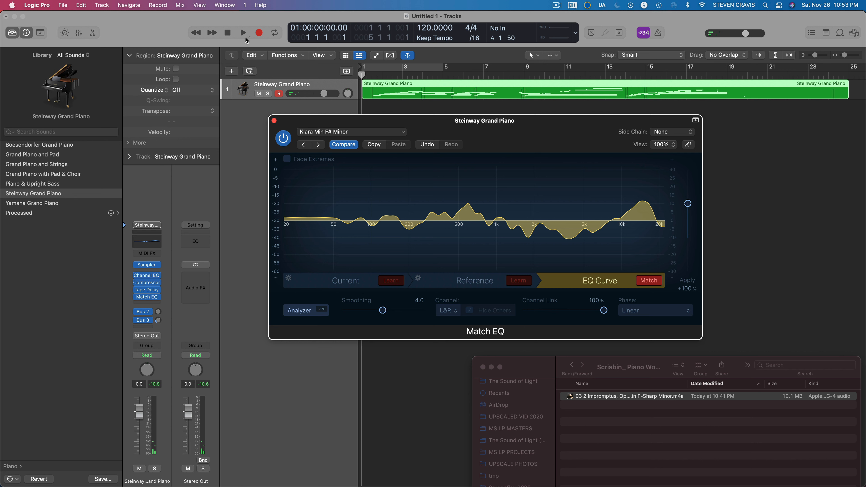
pyautogui.click(243, 33)
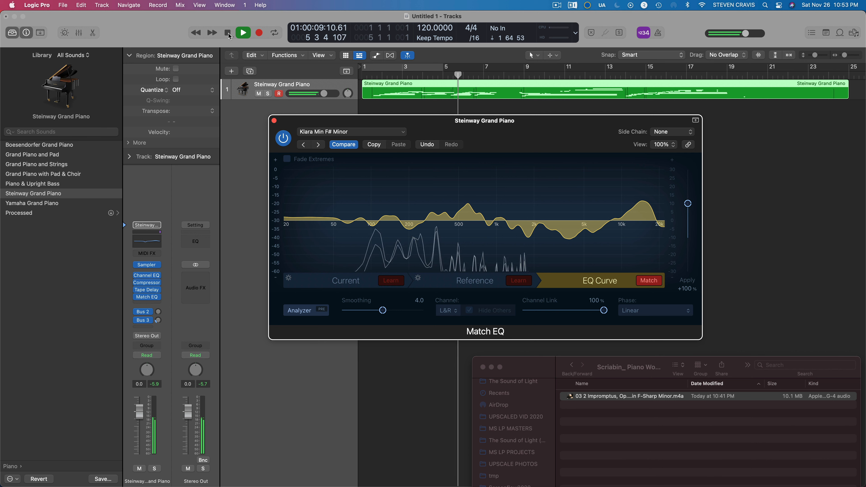
pyautogui.click(283, 138)
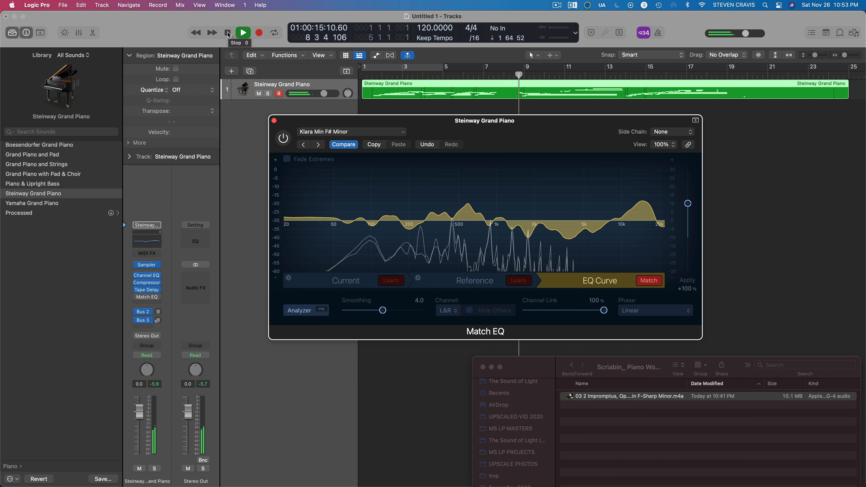
pyautogui.click(229, 33)
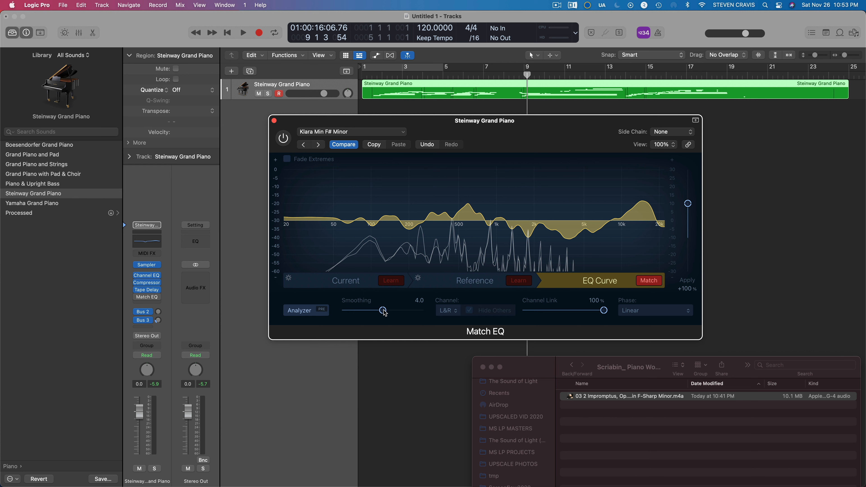
# Try Match EQ's Smoothing at 0.0 and set it back to 4.0, keeping Channel Link at 100%
pyautogui.moveTo(384, 312); pyautogui.dragTo(332, 313)
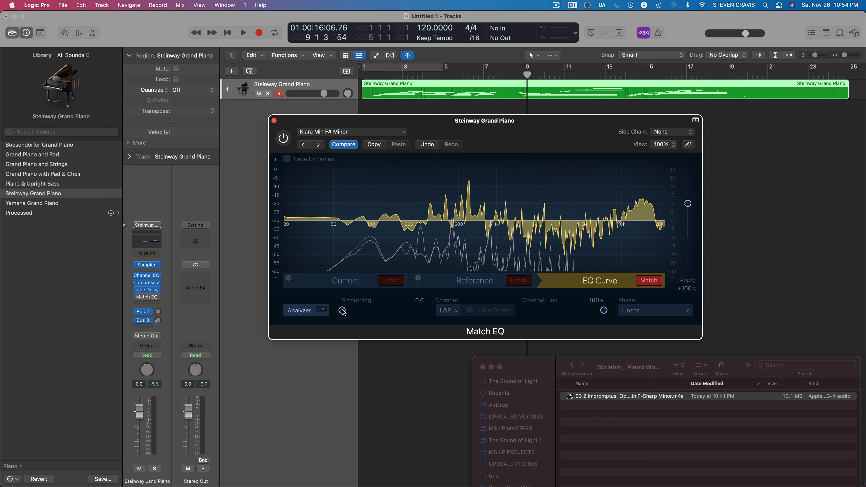
pyautogui.moveTo(343, 311); pyautogui.dragTo(388, 313)
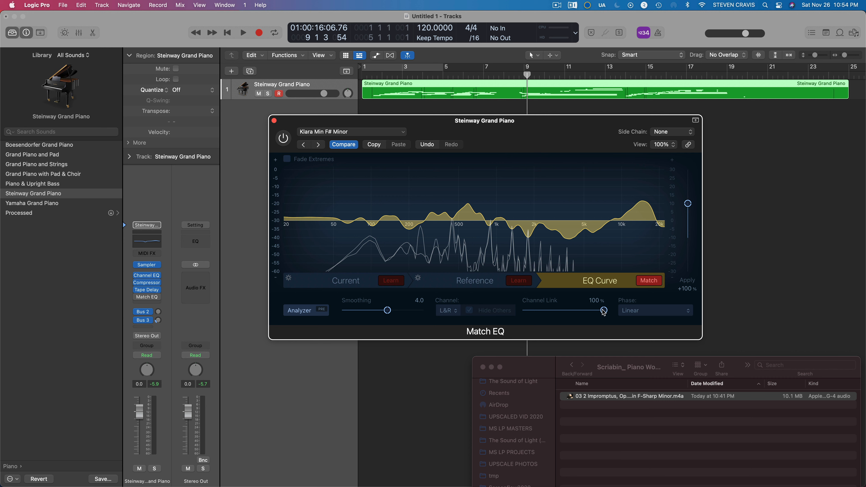
pyautogui.moveTo(604, 311)
pyautogui.mouseDown()
pyautogui.moveTo(580, 314)
pyautogui.moveTo(613, 314)
pyautogui.mouseUp()
pyautogui.moveTo(604, 312)
pyautogui.mouseDown()
pyautogui.moveTo(575, 313)
pyautogui.moveTo(613, 315)
pyautogui.mouseUp()
# Close the Finder window and return to the Match EQ plug-in window
pyautogui.click(507, 364)
pyautogui.click(482, 367)
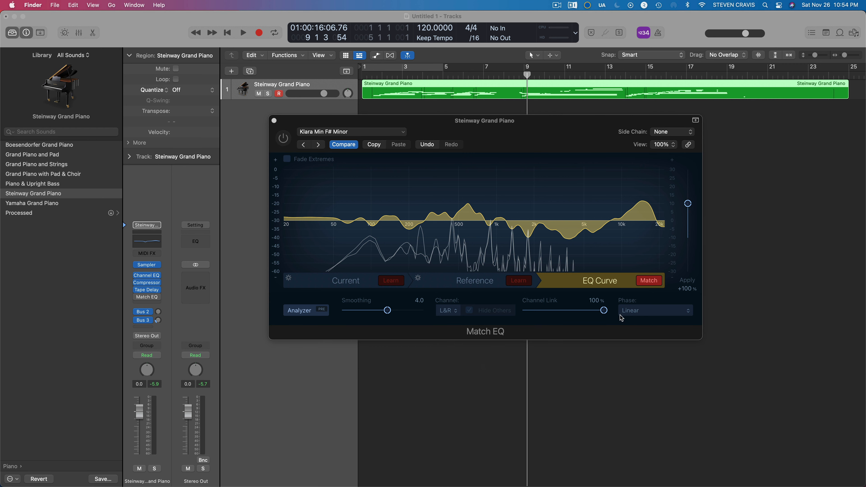
pyautogui.click(352, 119)
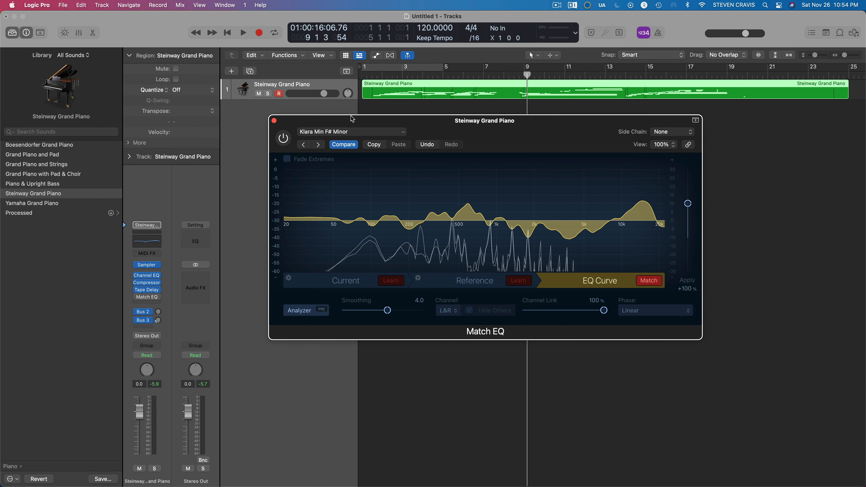
# Lower Match EQ's Apply amount to +18% while the piano region plays from the start, and stop playback
pyautogui.click(228, 34)
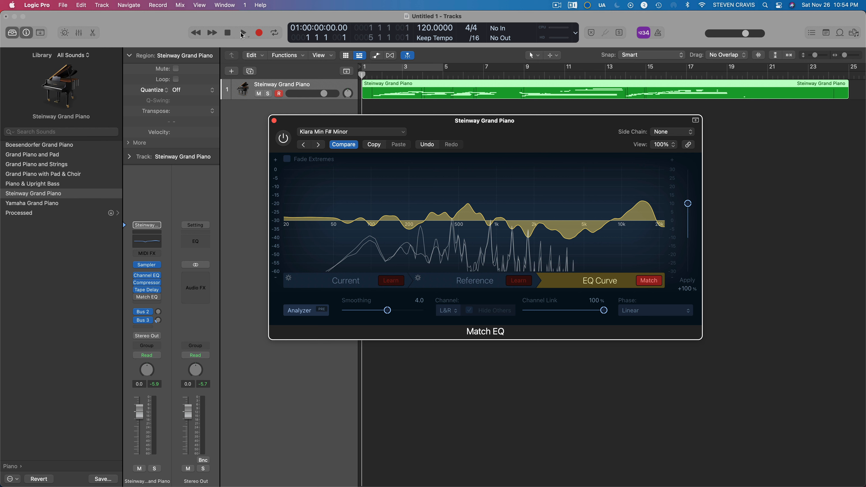
pyautogui.click(242, 34)
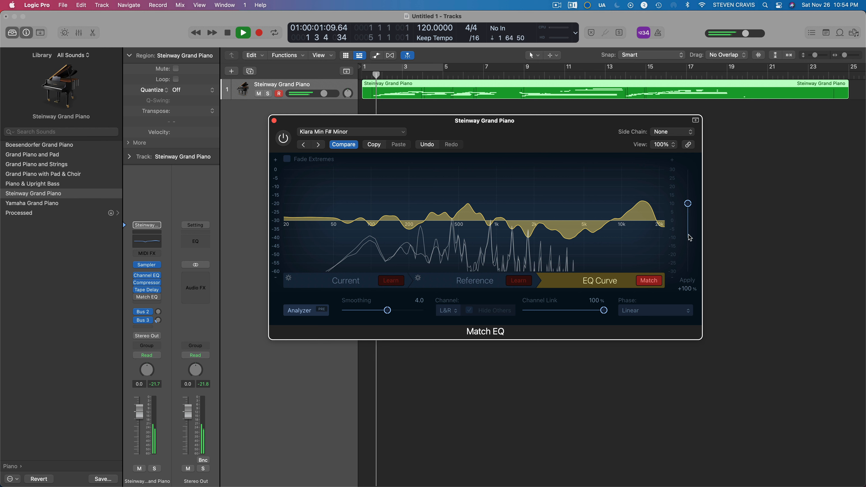
pyautogui.moveTo(688, 203); pyautogui.dragTo(687, 232)
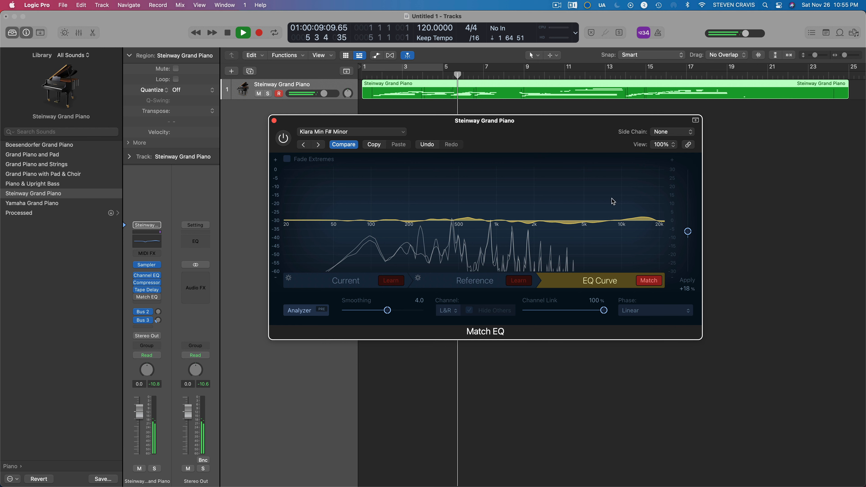
pyautogui.click(228, 33)
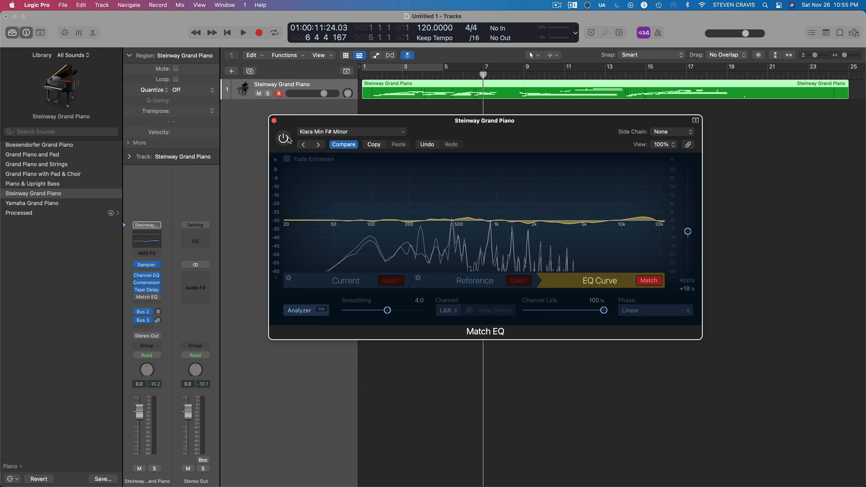
# Compare the piano region from the start with Match EQ bypassed and enabled, leaving the plug-in enabled
pyautogui.click(360, 80)
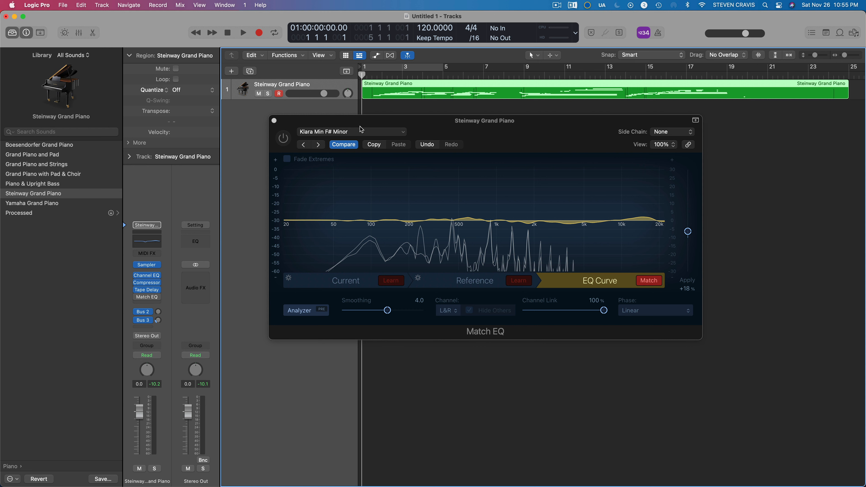
pyautogui.click(290, 139)
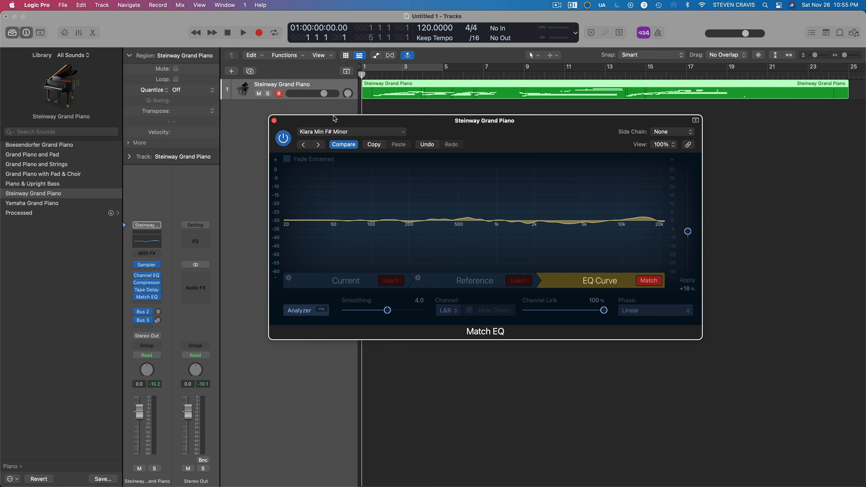
pyautogui.click(286, 137)
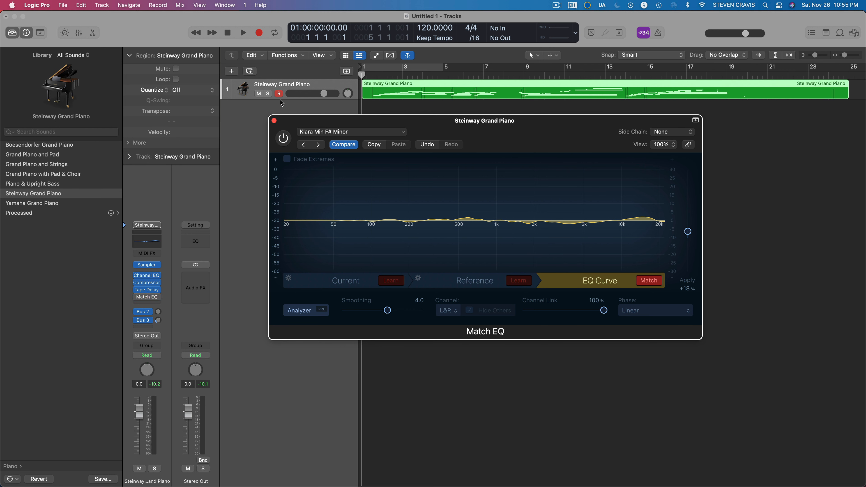
pyautogui.click(247, 33)
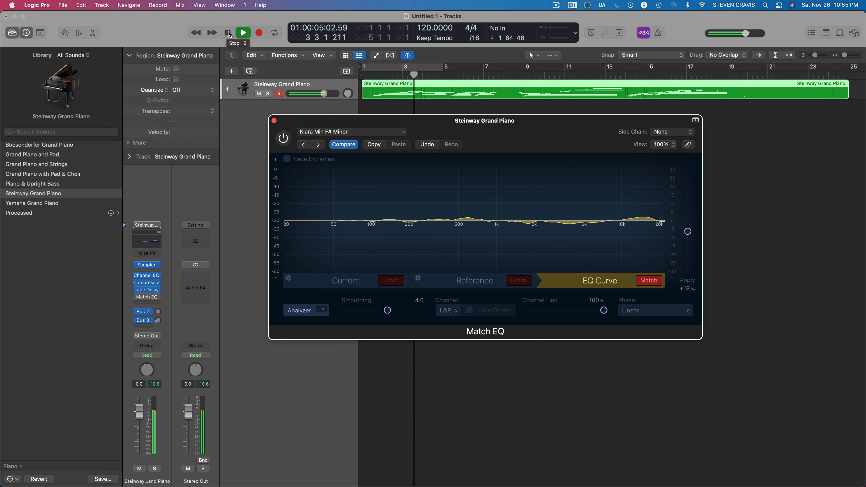
pyautogui.click(228, 33)
pyautogui.click(227, 33)
pyautogui.click(283, 138)
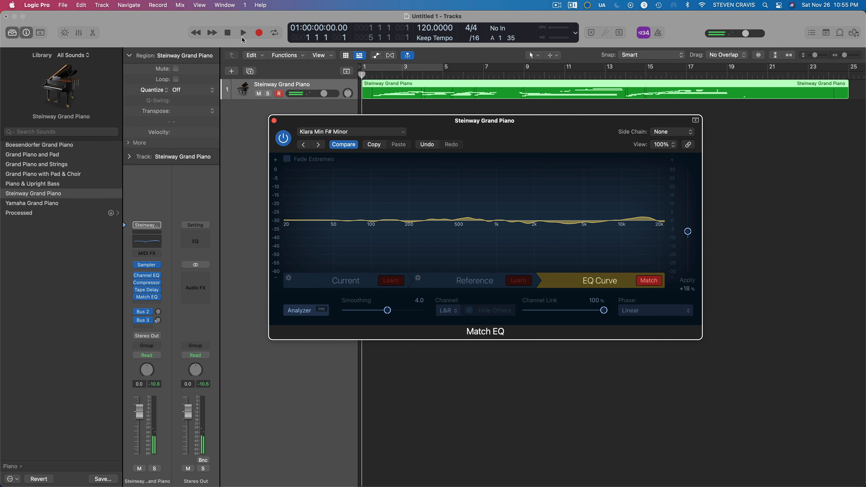
pyautogui.click(243, 33)
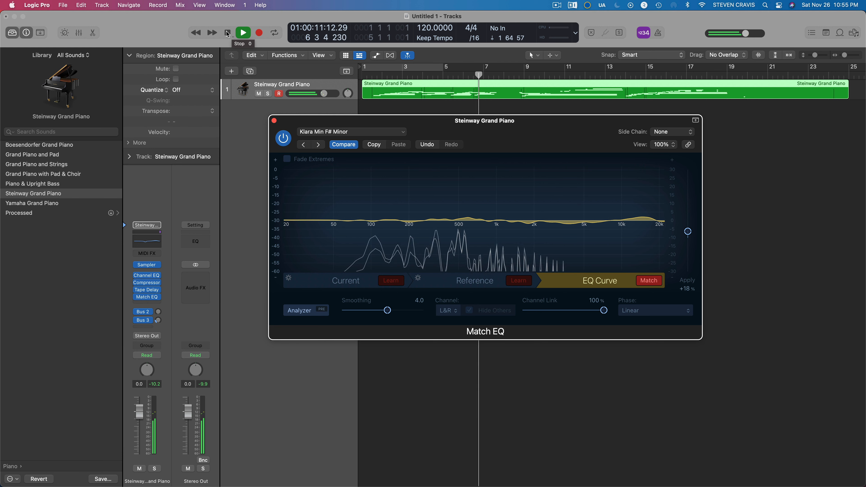
pyautogui.click(227, 33)
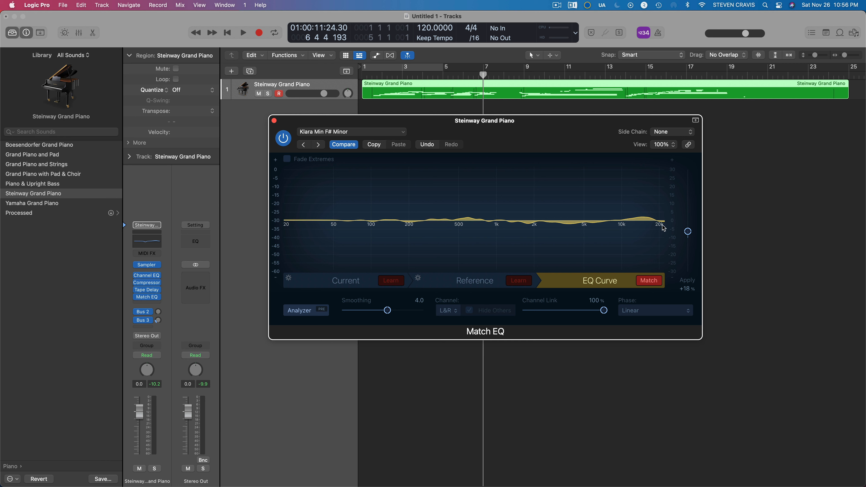
# Try Match EQ's Apply amount at +200% while playing from the start, and set it back to +18%
pyautogui.moveTo(687, 231); pyautogui.dragTo(687, 170)
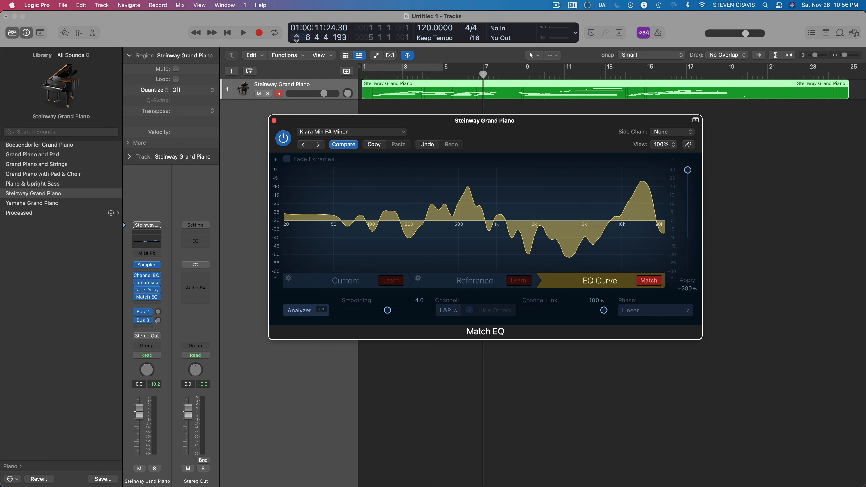
pyautogui.click(228, 33)
pyautogui.press('space')
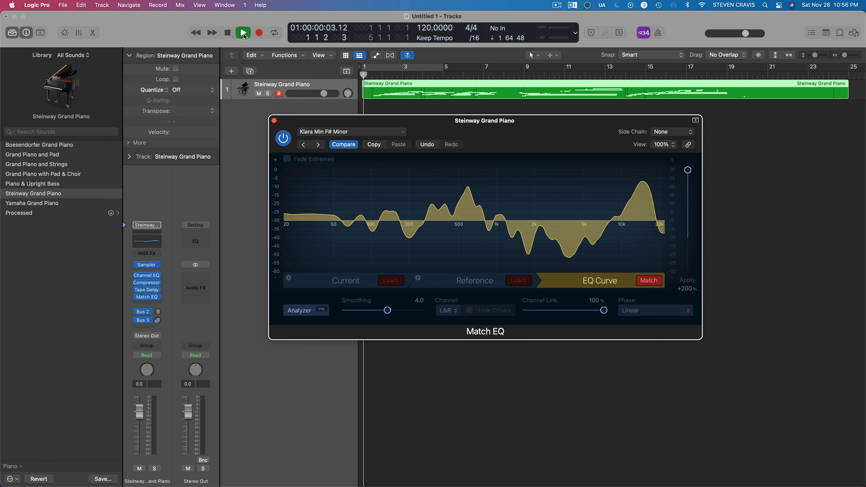
pyautogui.click(229, 33)
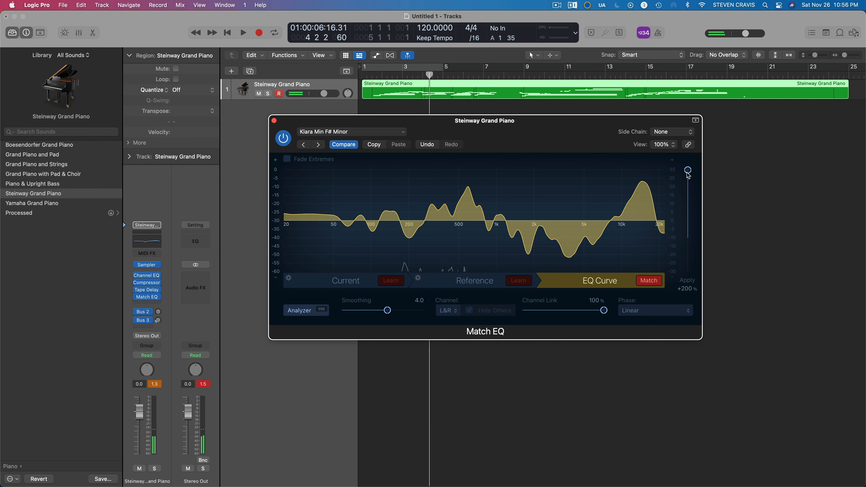
pyautogui.moveTo(688, 173); pyautogui.dragTo(688, 232)
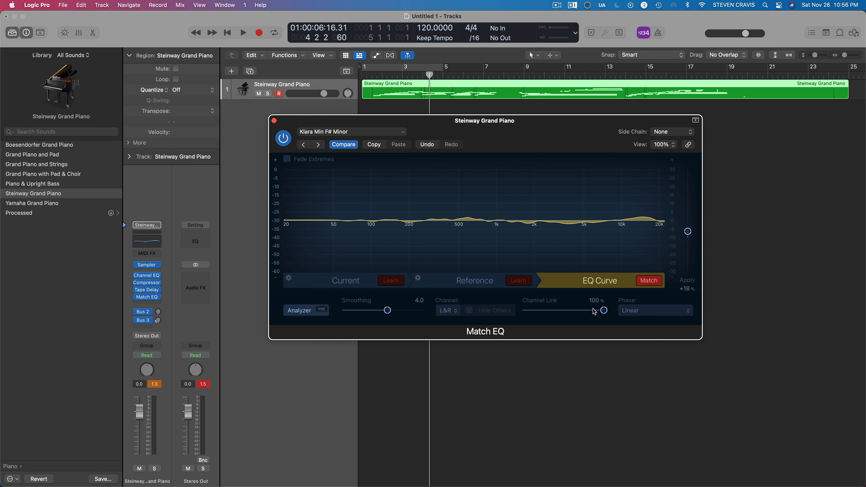
# Lower Match EQ's Channel Link to 50% while the piano region plays, and stop playback
pyautogui.click(244, 33)
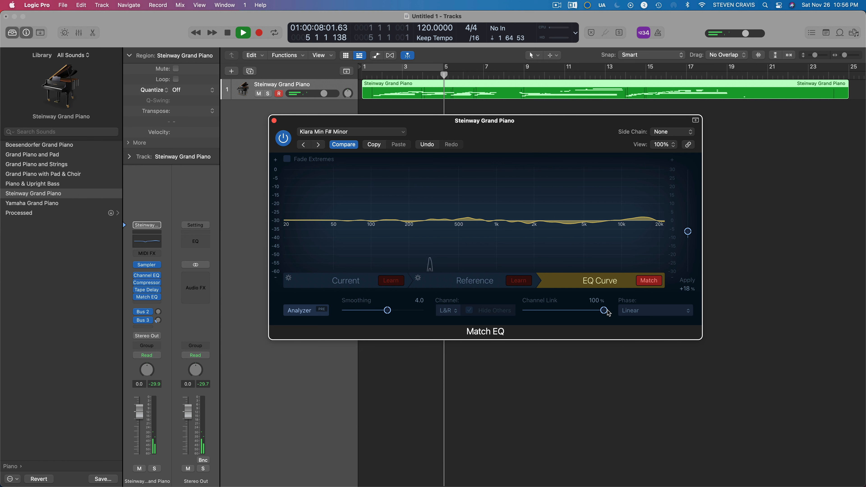
pyautogui.moveTo(603, 310); pyautogui.dragTo(578, 311)
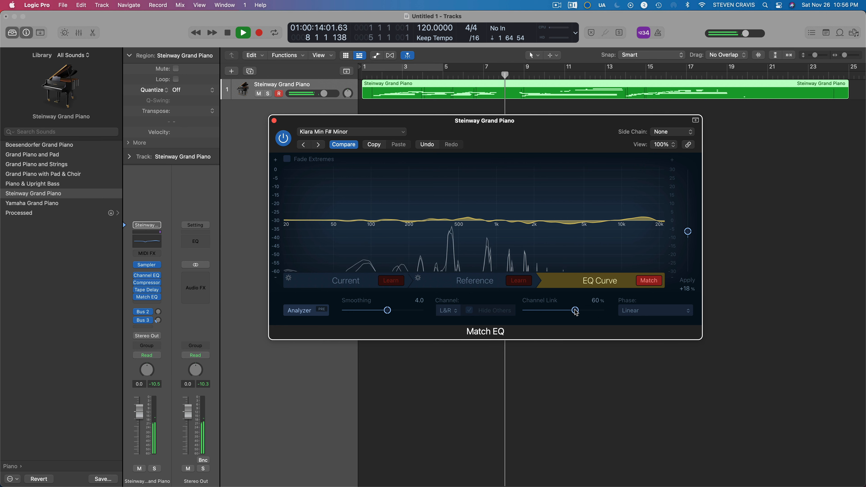
pyautogui.moveTo(575, 312); pyautogui.dragTo(560, 310)
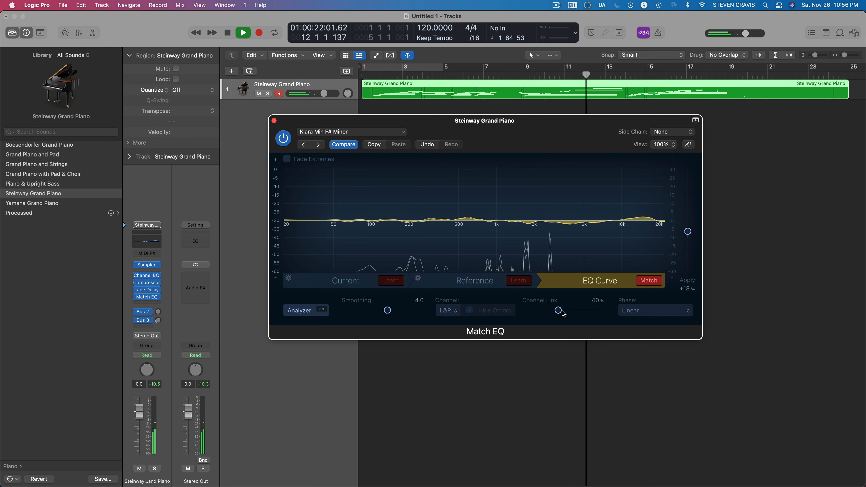
pyautogui.moveTo(562, 313); pyautogui.dragTo(591, 314)
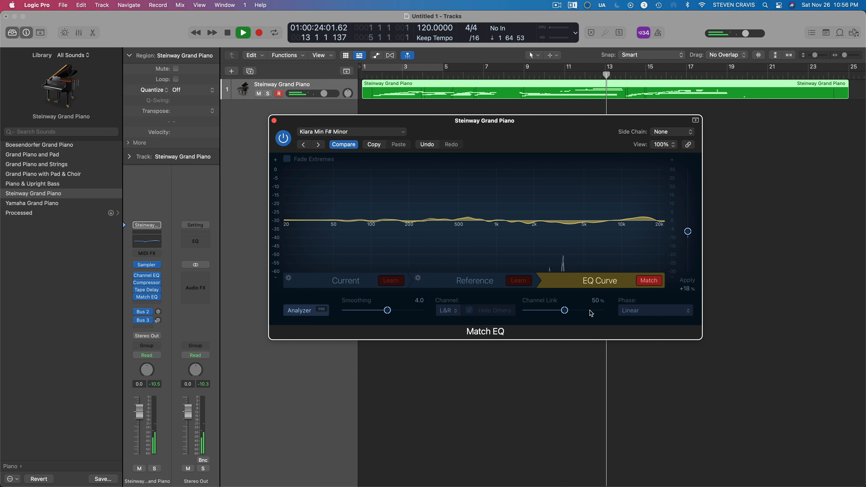
pyautogui.press('space')
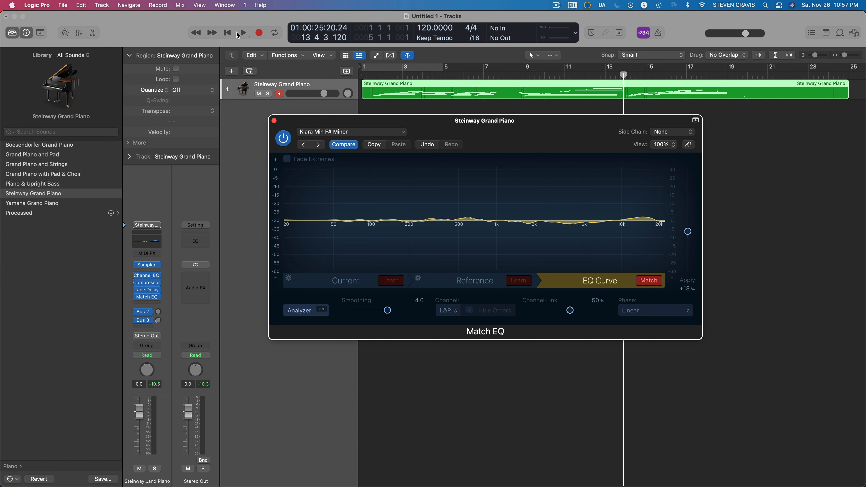
# Play the piano region from the start, try Match EQ's Smoothing at 9.0, set it to 0.0, and stop playback
pyautogui.click(227, 33)
pyautogui.click(243, 32)
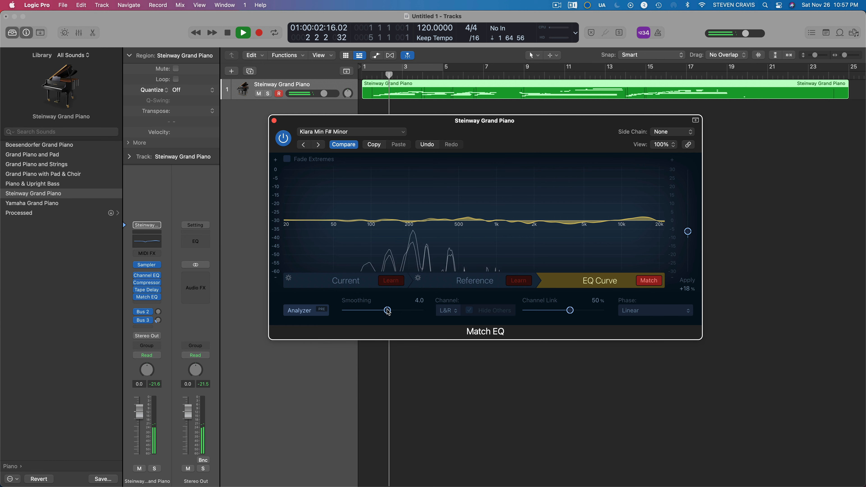
pyautogui.moveTo(388, 311); pyautogui.dragTo(341, 311)
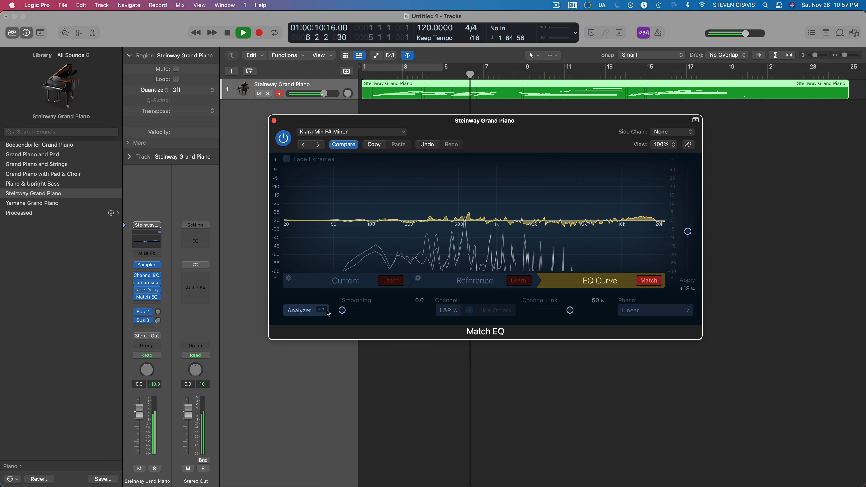
pyautogui.moveTo(342, 311); pyautogui.dragTo(405, 313)
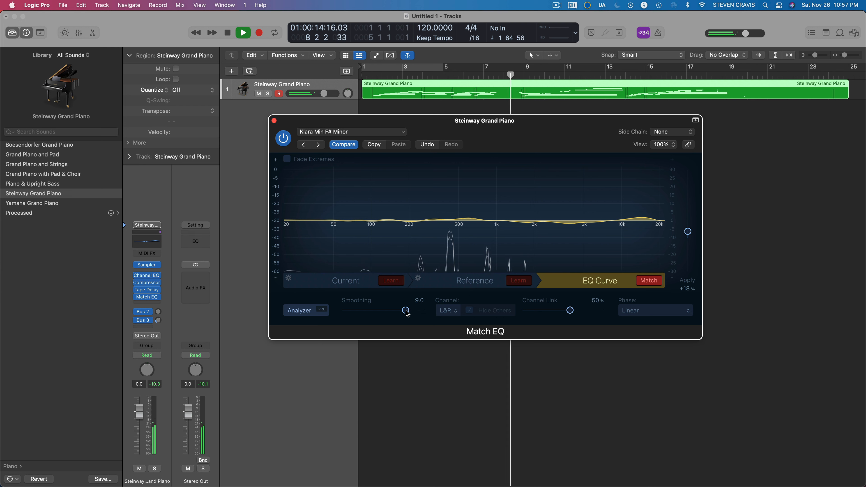
pyautogui.moveTo(406, 311); pyautogui.dragTo(343, 312)
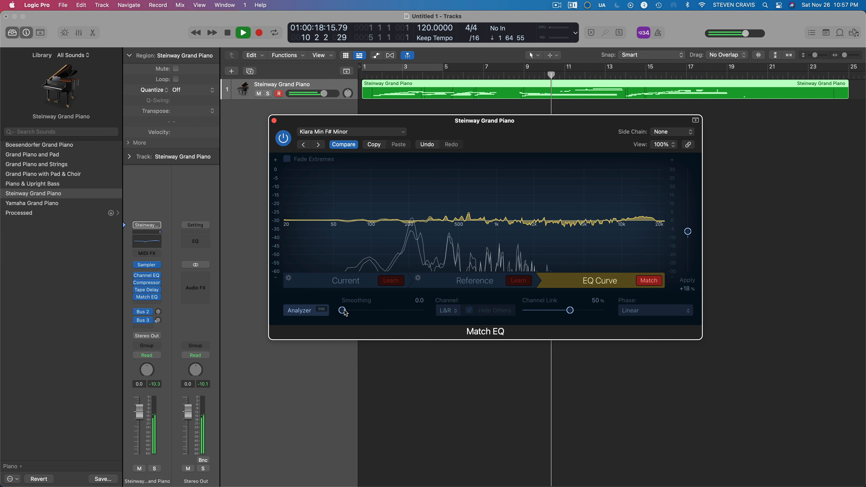
pyautogui.moveTo(351, 313)
pyautogui.mouseDown()
pyautogui.moveTo(417, 311)
pyautogui.moveTo(341, 312)
pyautogui.mouseUp()
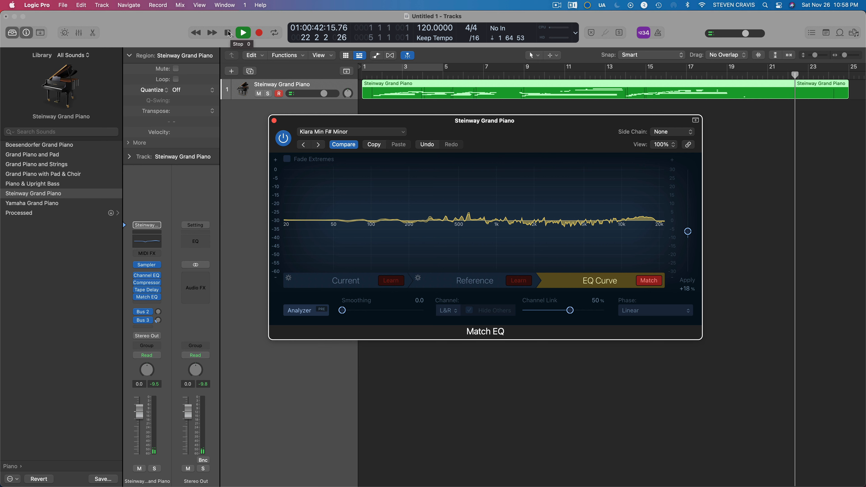
pyautogui.click(229, 33)
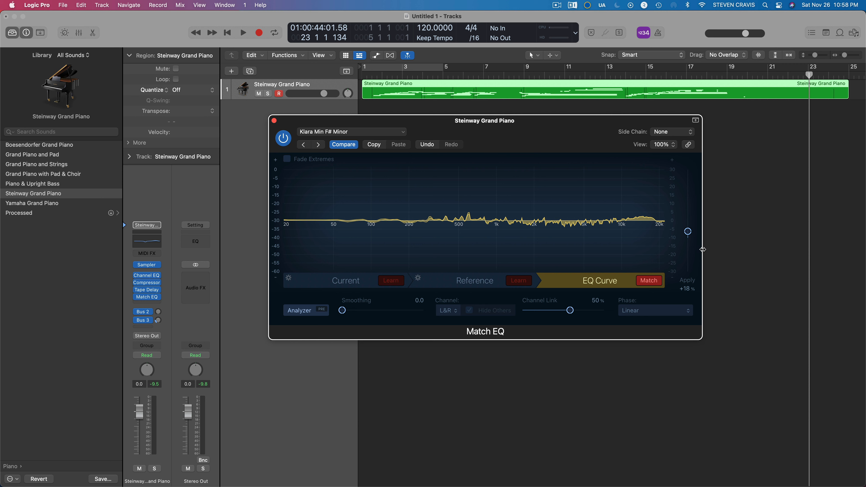
# Try Match EQ's Apply amount at -31%, and raise it to +50%
pyautogui.moveTo(426, 124); pyautogui.dragTo(444, 143)
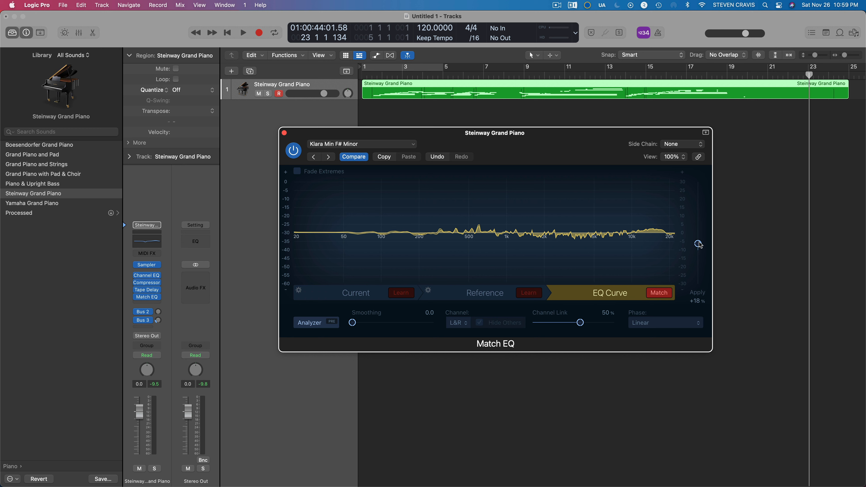
pyautogui.moveTo(698, 244)
pyautogui.mouseDown()
pyautogui.moveTo(698, 226)
pyautogui.moveTo(698, 260)
pyautogui.mouseUp()
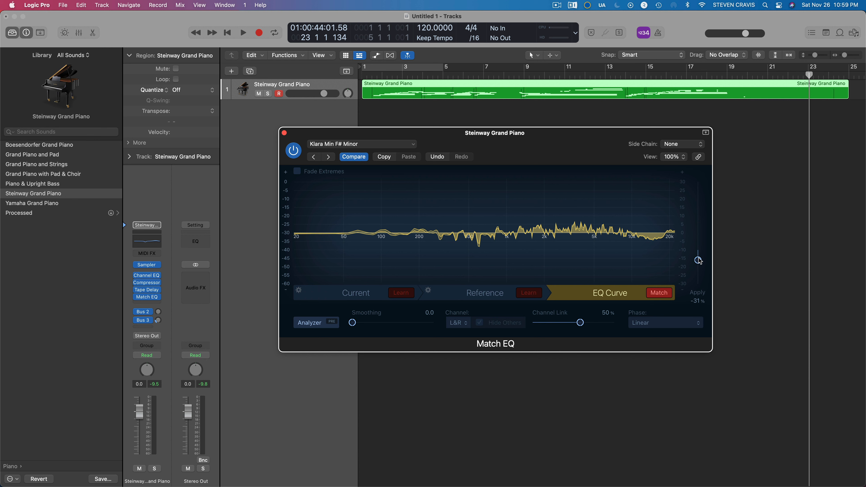
pyautogui.moveTo(697, 260); pyautogui.dragTo(698, 244)
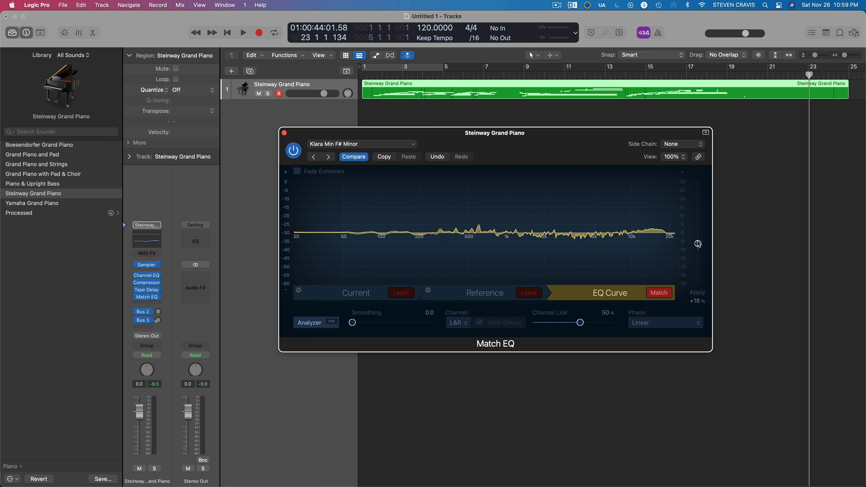
pyautogui.moveTo(698, 245); pyautogui.dragTo(698, 232)
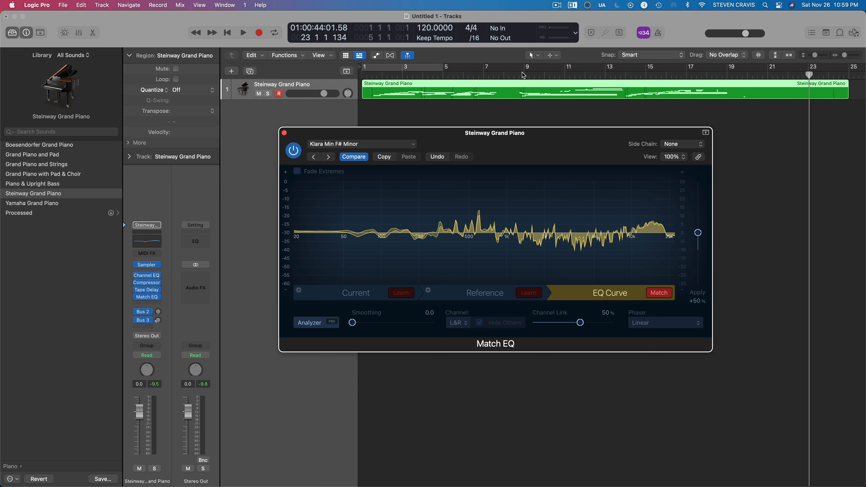
# Listen to the piano region from about bar 9, and stop playback
pyautogui.click(523, 75)
pyautogui.click(244, 32)
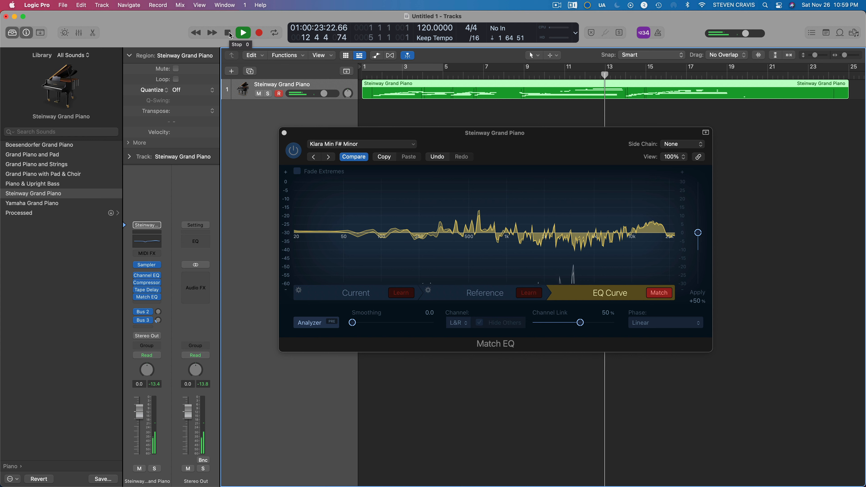
pyautogui.click(230, 33)
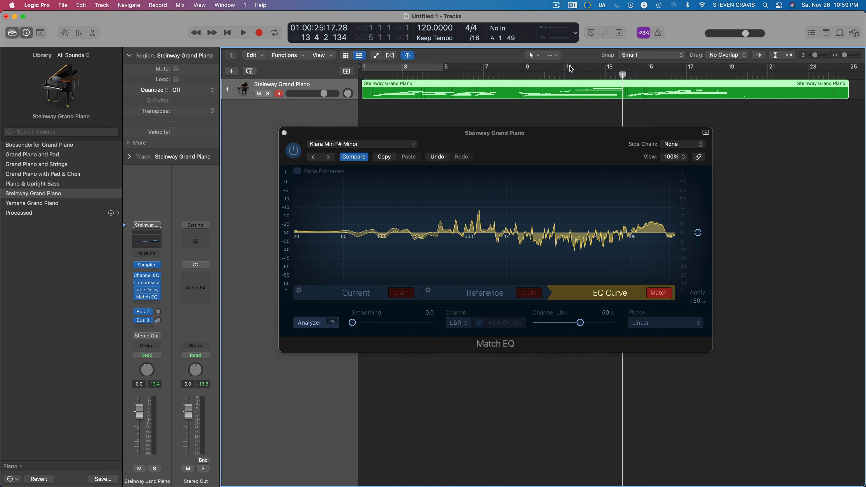
# Set a cycle range from bar 11 to bar 15 and compare playback with Match EQ bypassed and enabled, leaving it enabled
pyautogui.moveTo(564, 65); pyautogui.dragTo(642, 70)
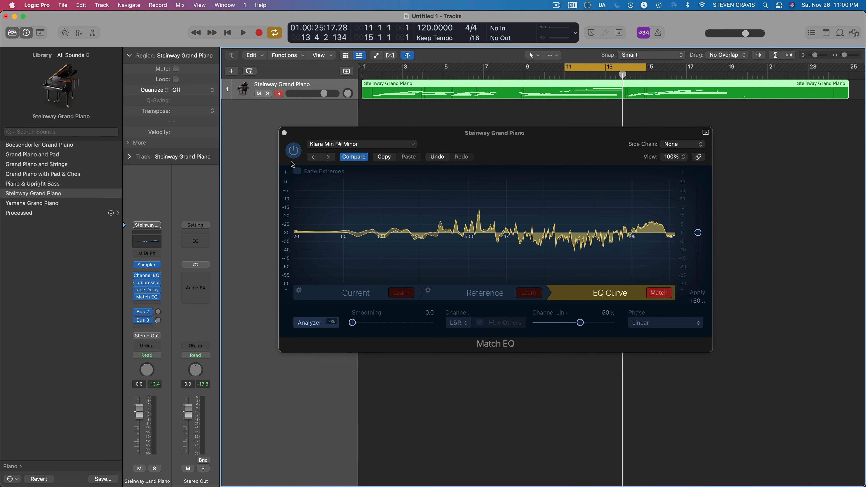
pyautogui.click(293, 153)
pyautogui.click(242, 34)
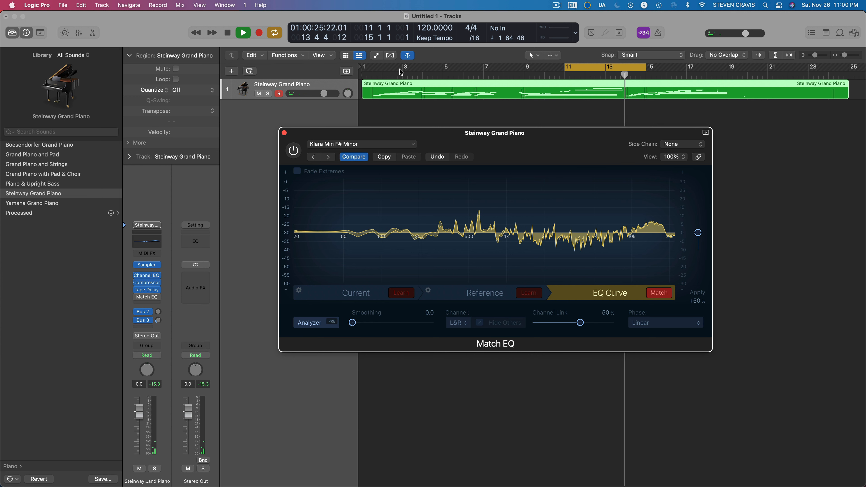
pyautogui.click(227, 33)
pyautogui.click(292, 152)
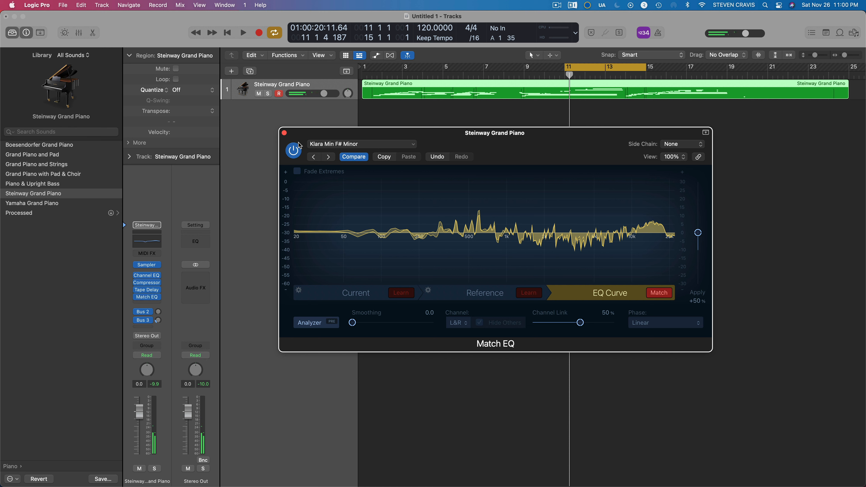
pyautogui.click(247, 32)
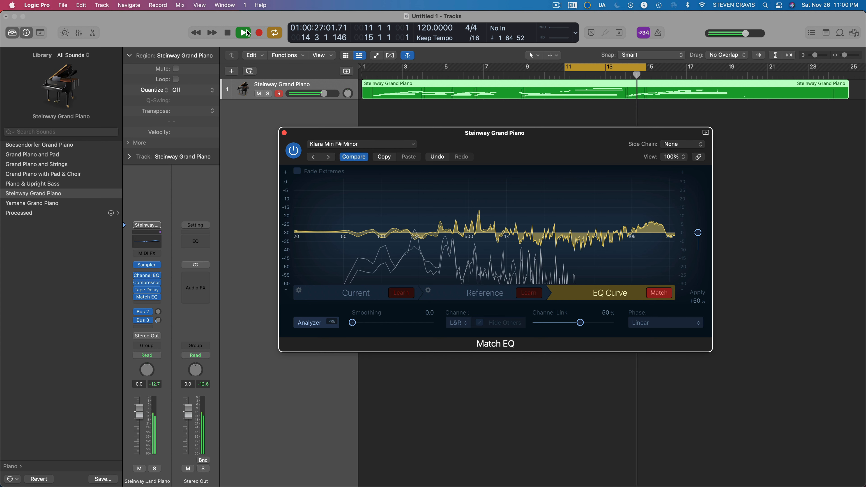
pyautogui.click(227, 33)
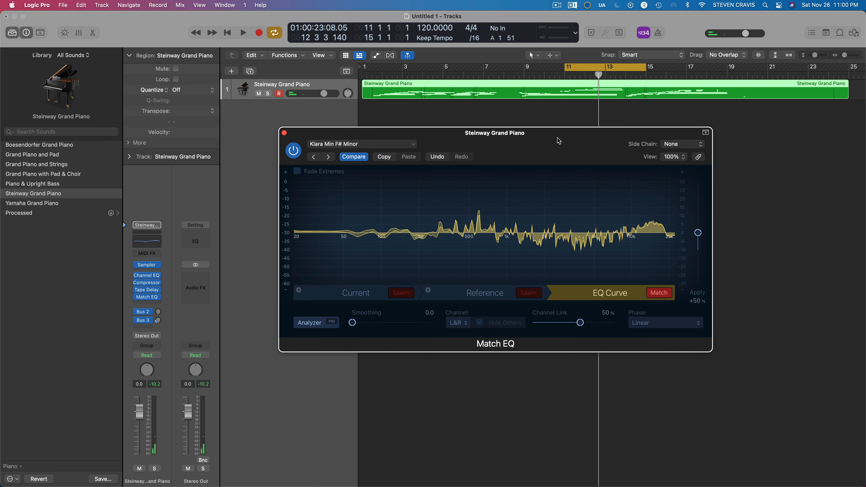